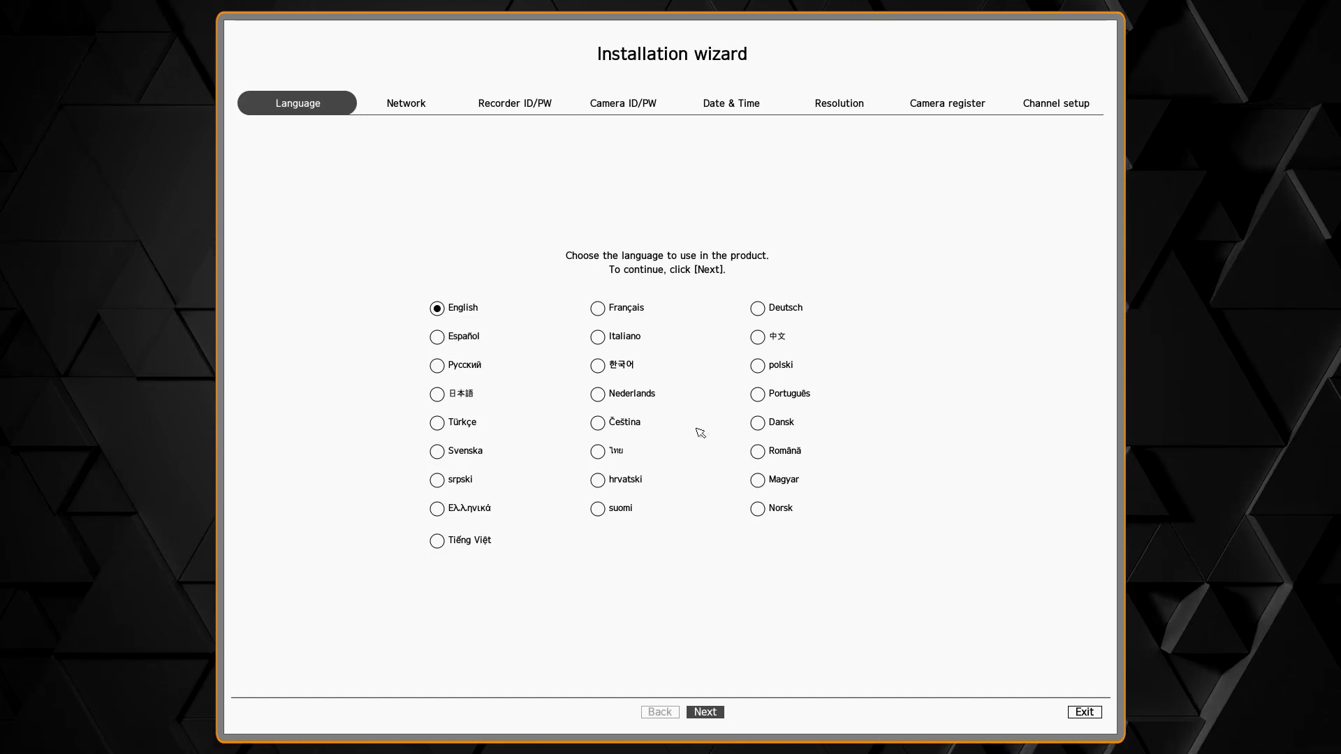
- Keep English as the language and disable the DHCP server on Network 2
{"action": "left_click", "coordinate": [705, 711]}
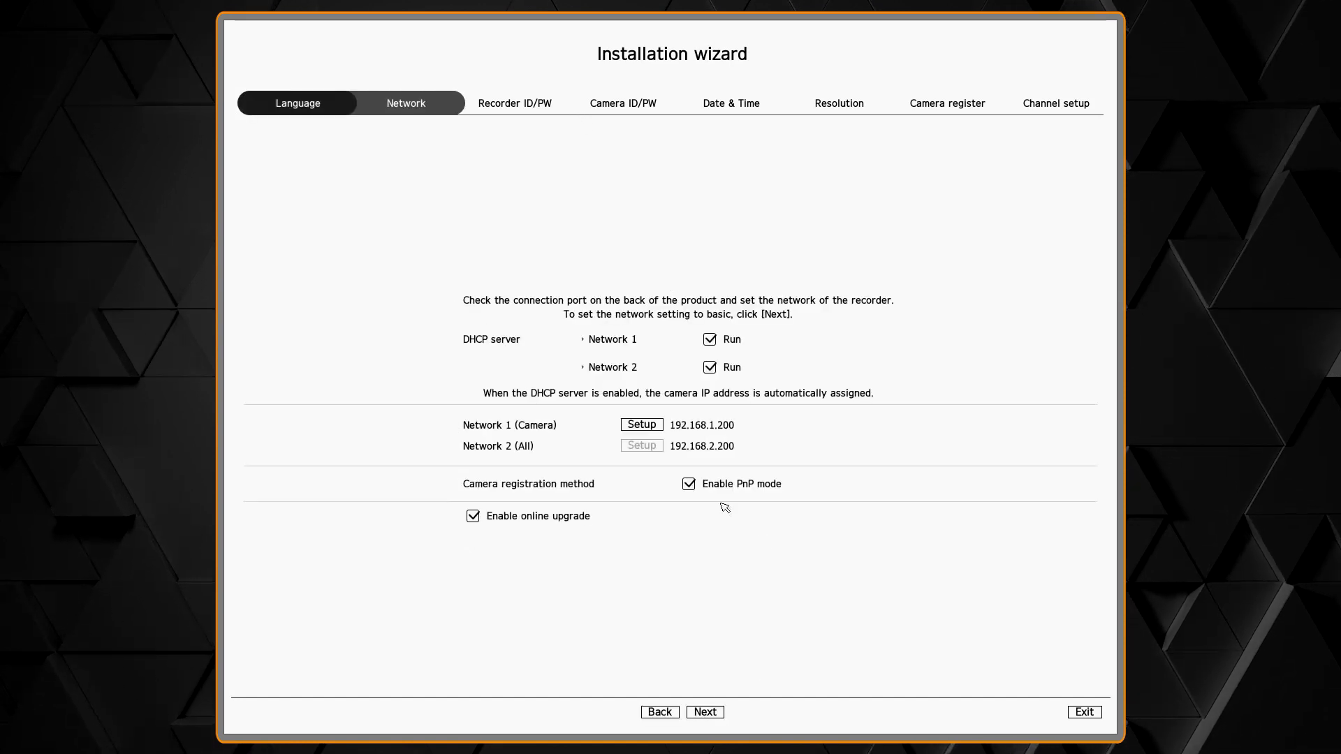
{"action": "left_click", "coordinate": [709, 367]}
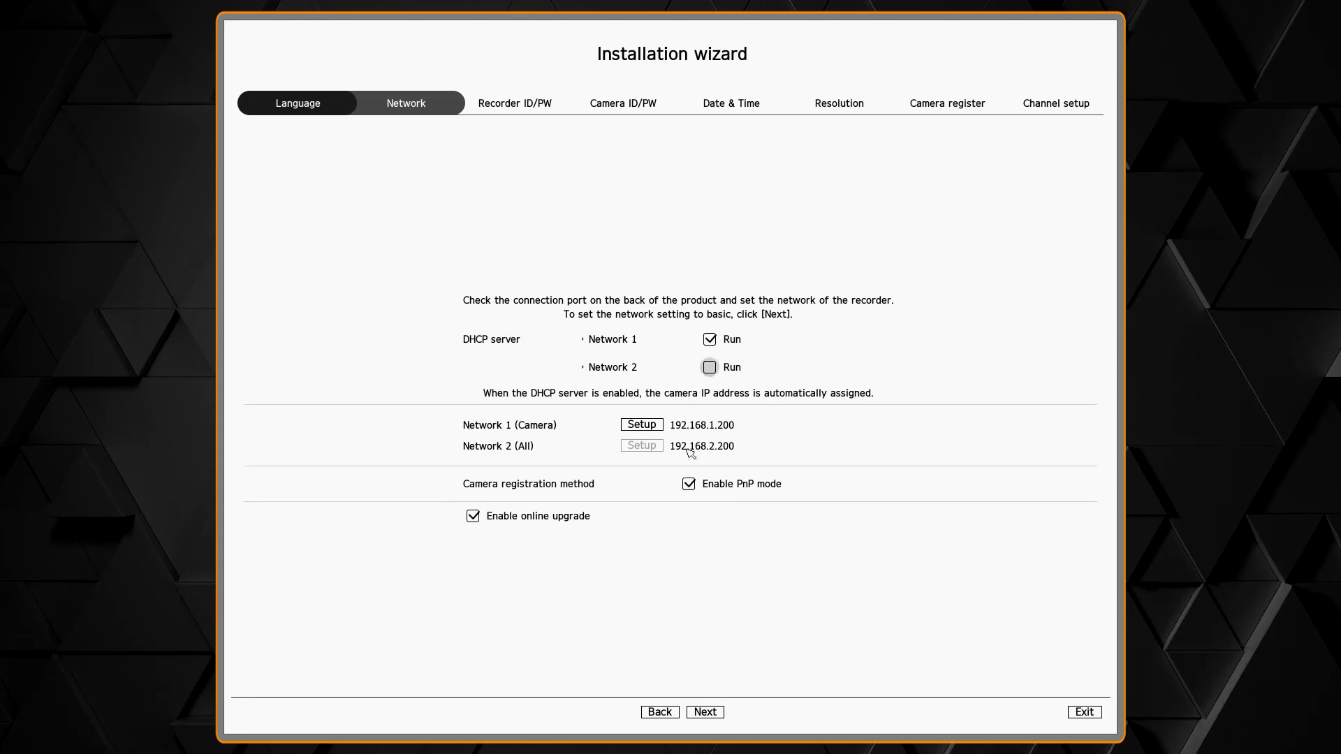
{"action": "left_click", "coordinate": [705, 711]}
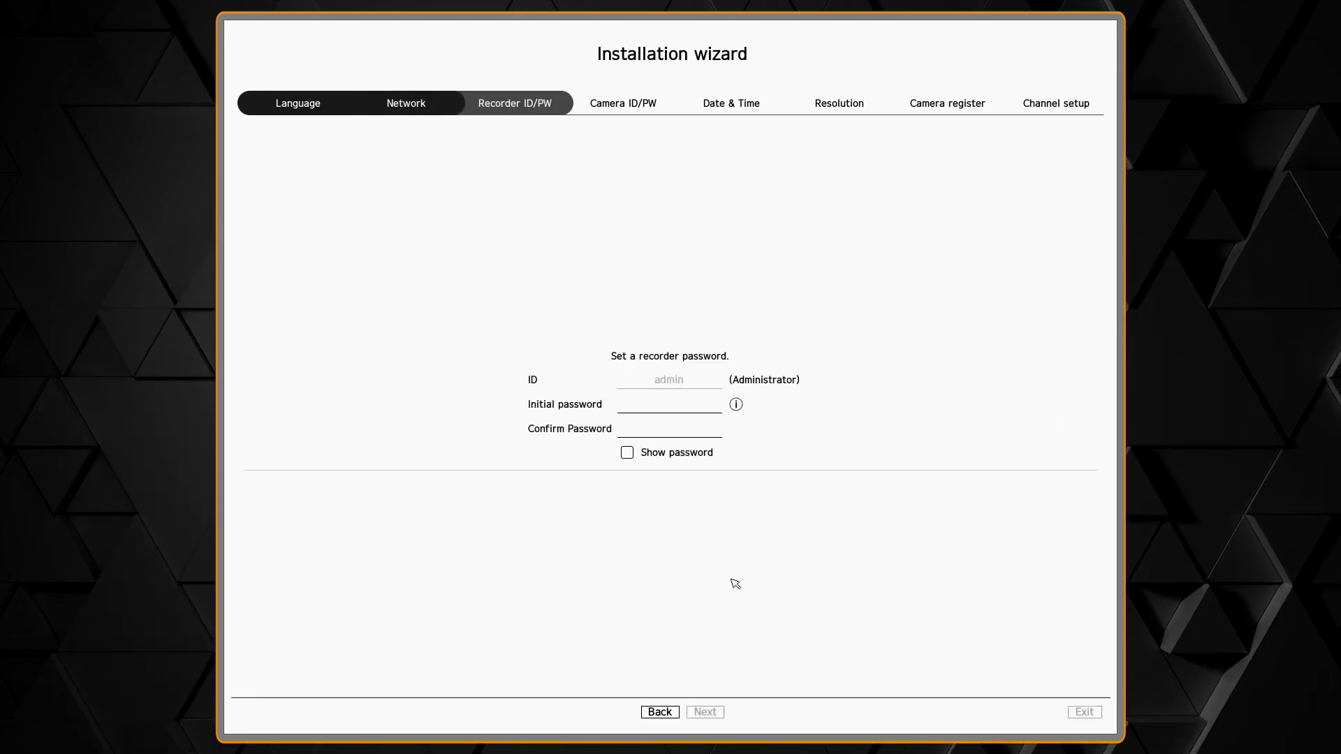
- Enter the recorder admin password and re-enter it in Confirm Password
{"action": "left_click", "coordinate": [707, 408]}
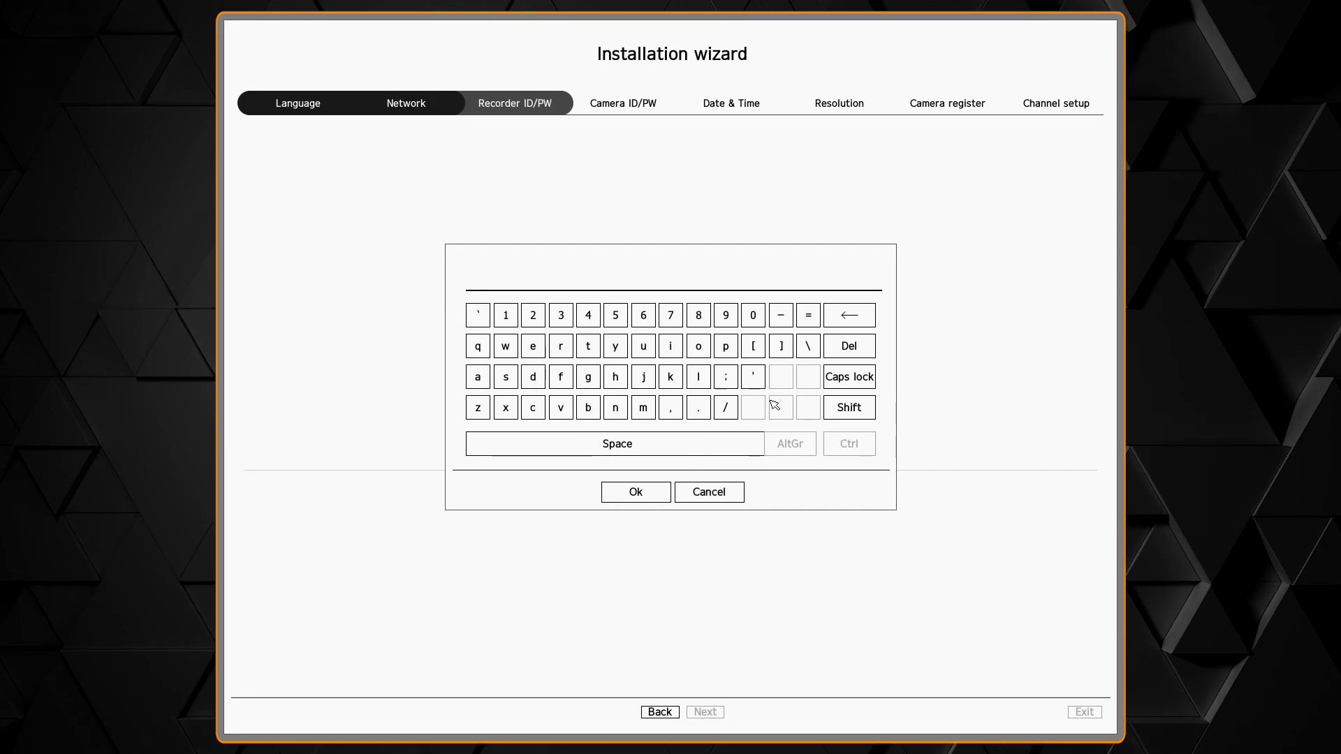
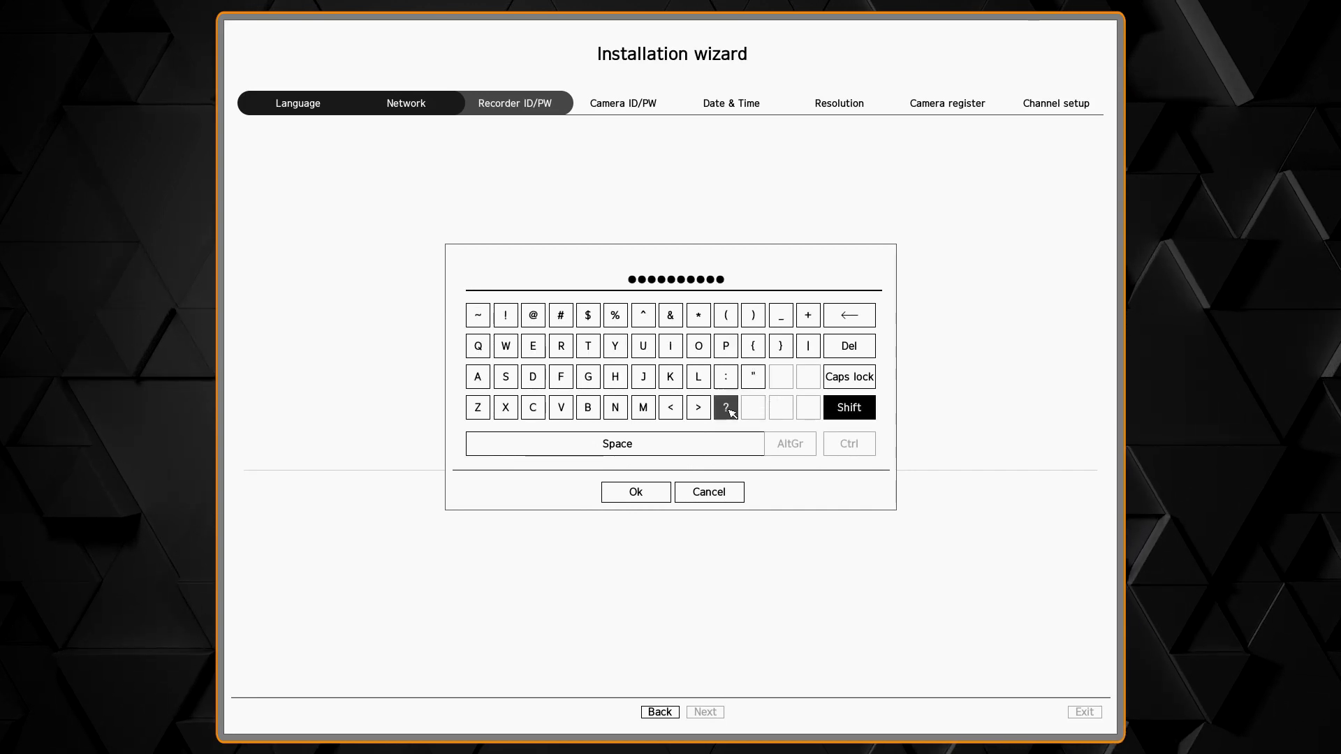
{"action": "left_click", "coordinate": [642, 494]}
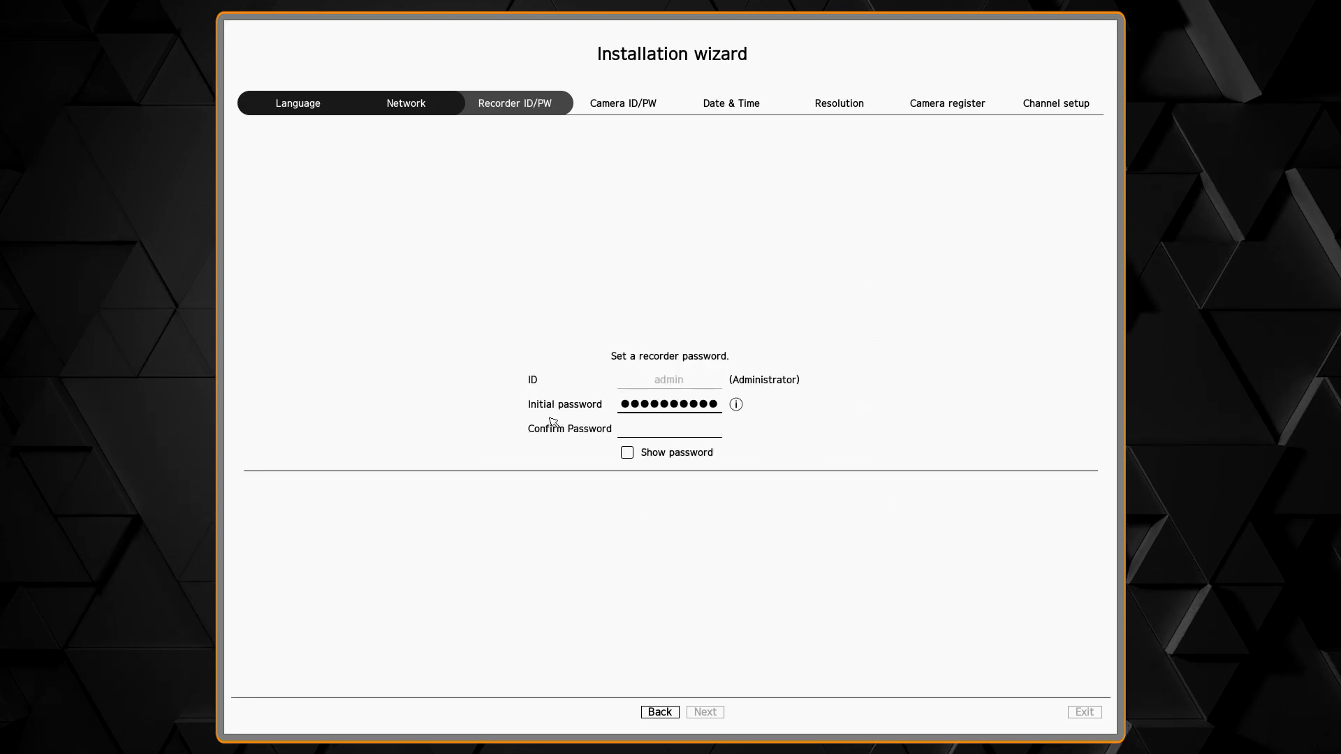
{"action": "left_click", "coordinate": [683, 429]}
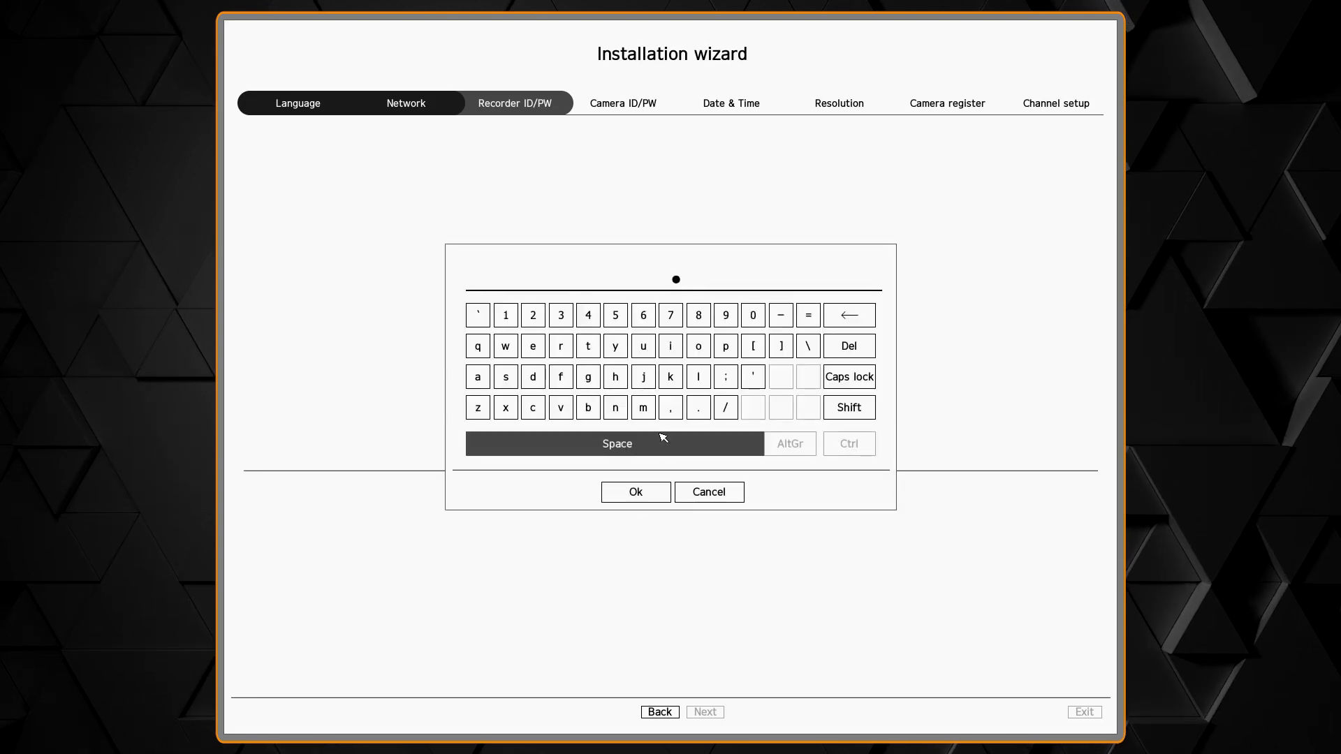
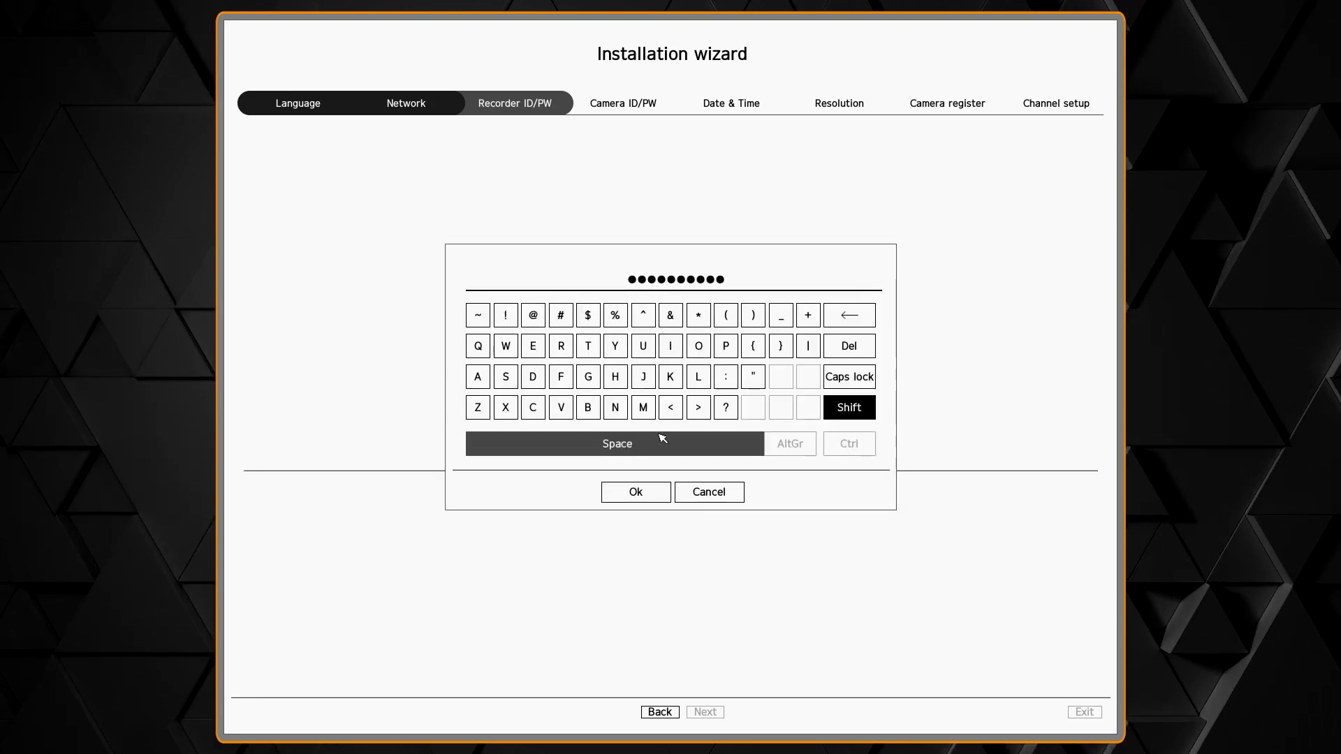
{"action": "left_click", "coordinate": [665, 489]}
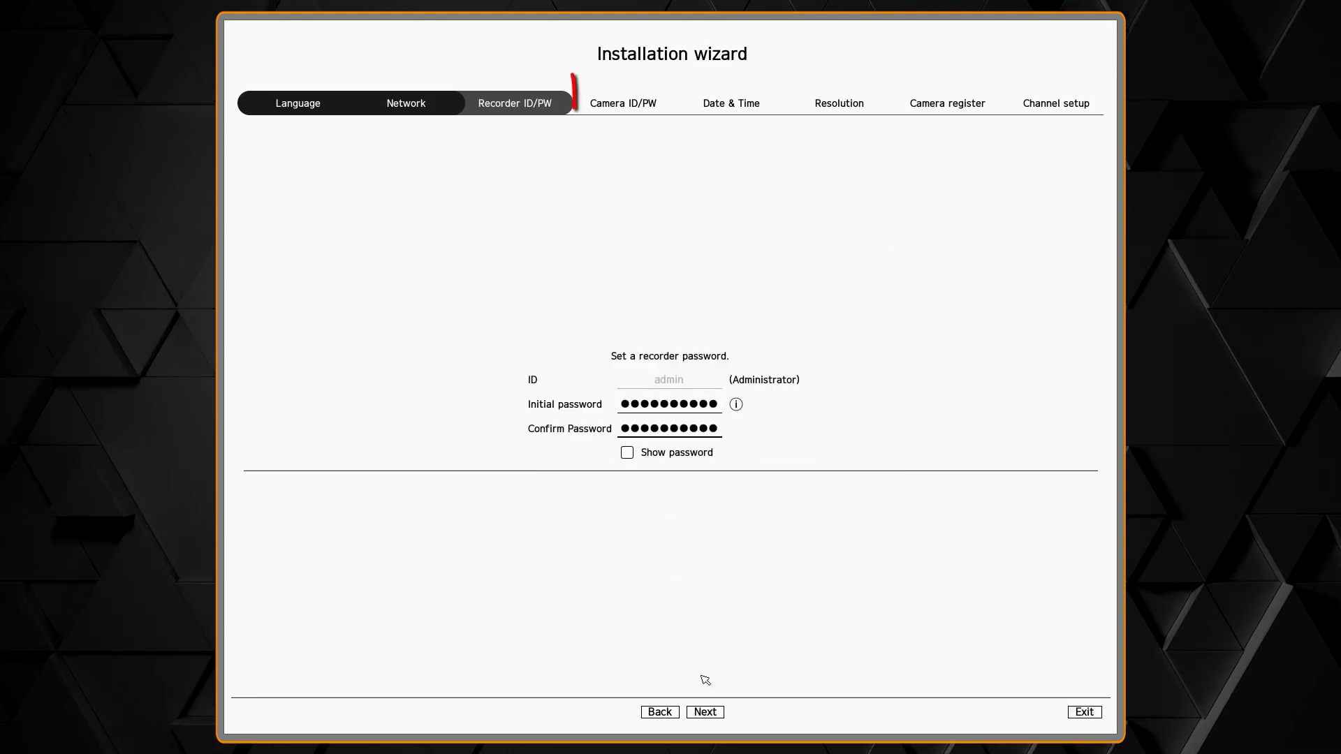
{"action": "left_click", "coordinate": [706, 710]}
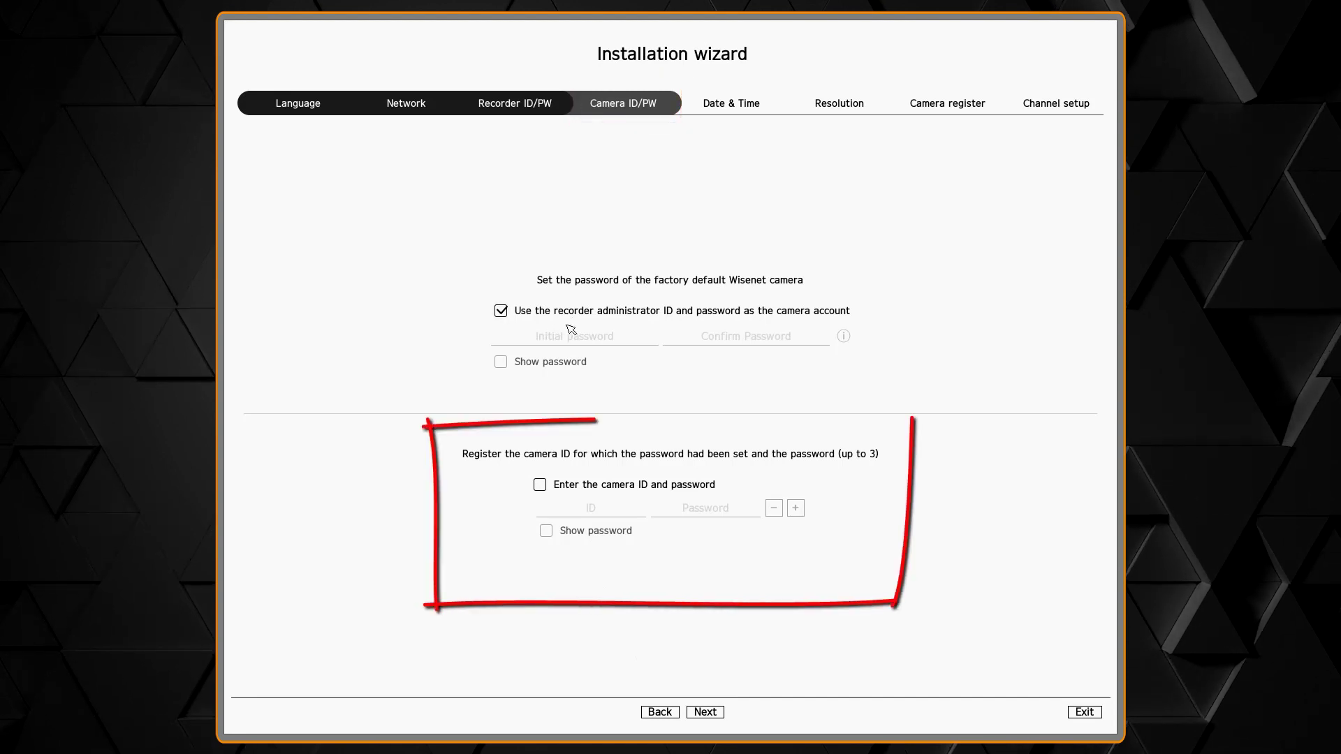
- Enable known camera logins and add the first one with ID root and its password
{"action": "left_click", "coordinate": [598, 485]}
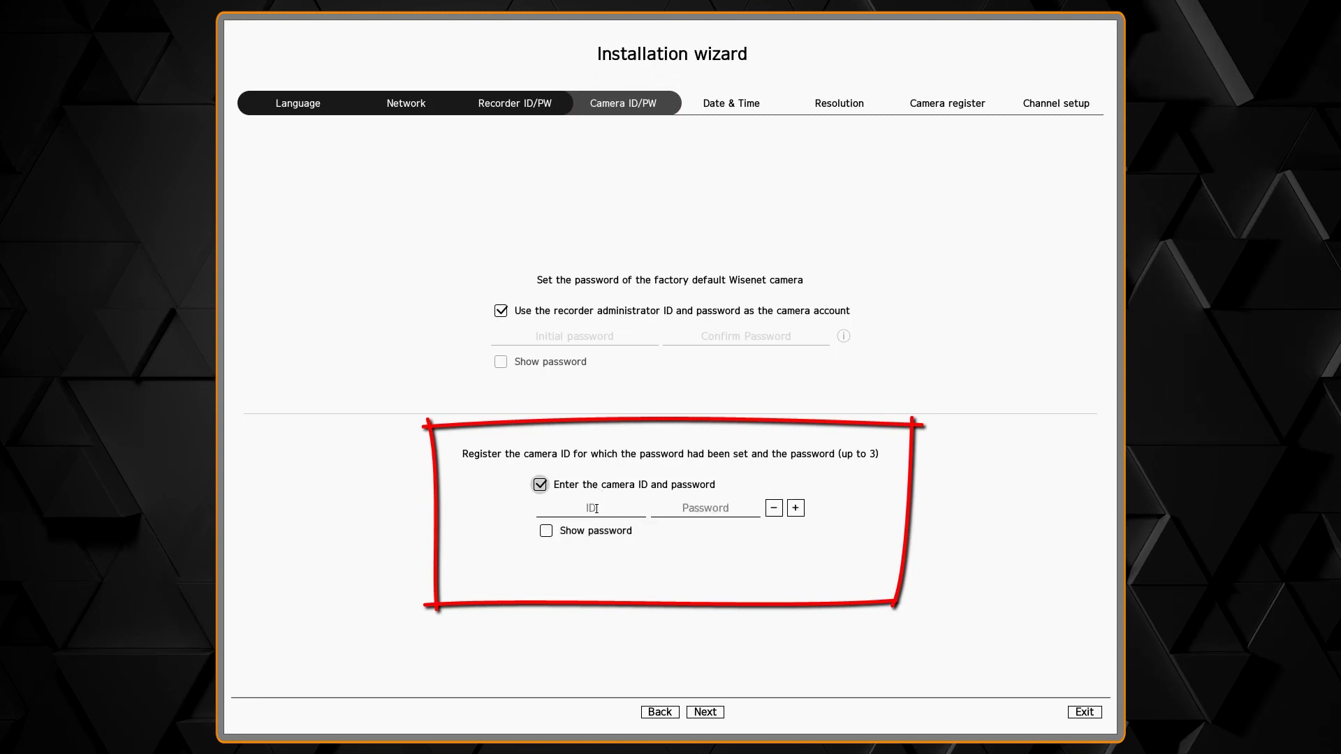
{"action": "left_click", "coordinate": [594, 509]}
{"action": "type", "text": "root"}
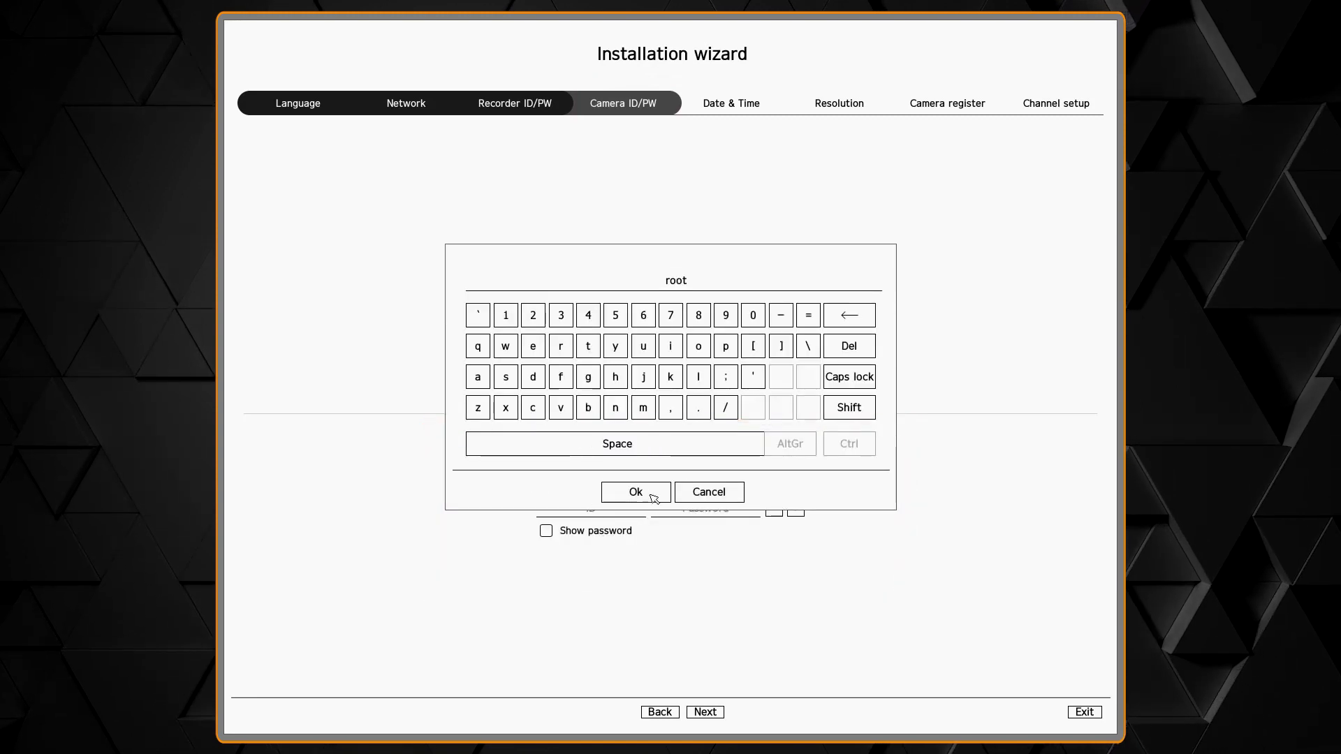
{"action": "left_click", "coordinate": [660, 494]}
{"action": "left_click", "coordinate": [681, 507]}
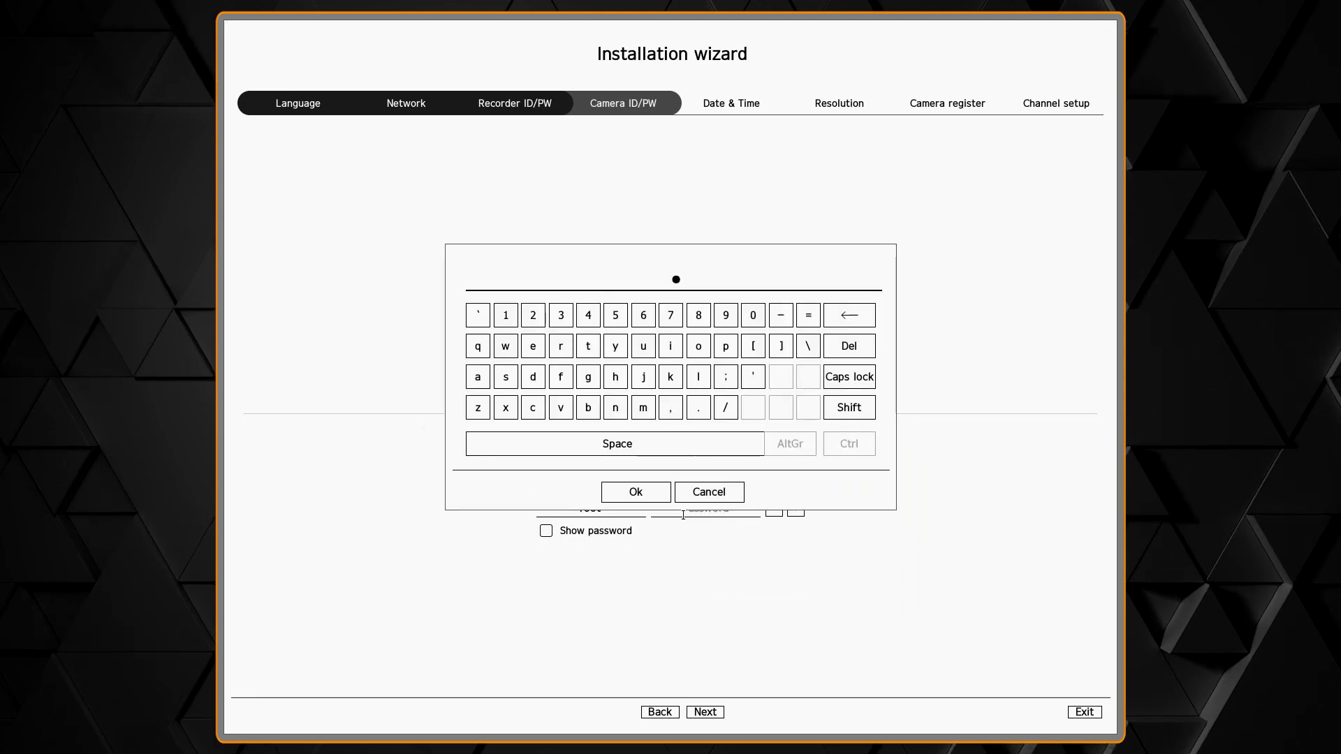
{"action": "key", "text": "Return"}
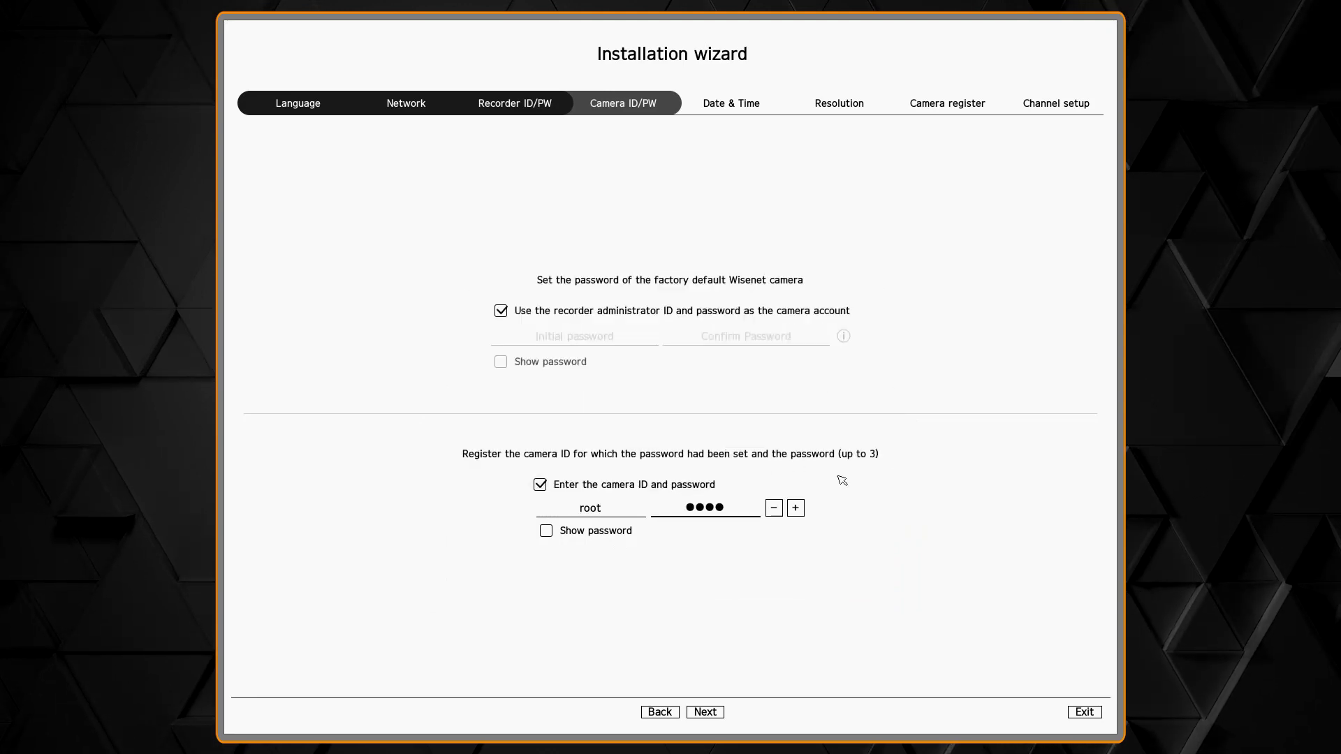
{"action": "left_click", "coordinate": [795, 507]}
{"action": "left_click", "coordinate": [608, 522]}
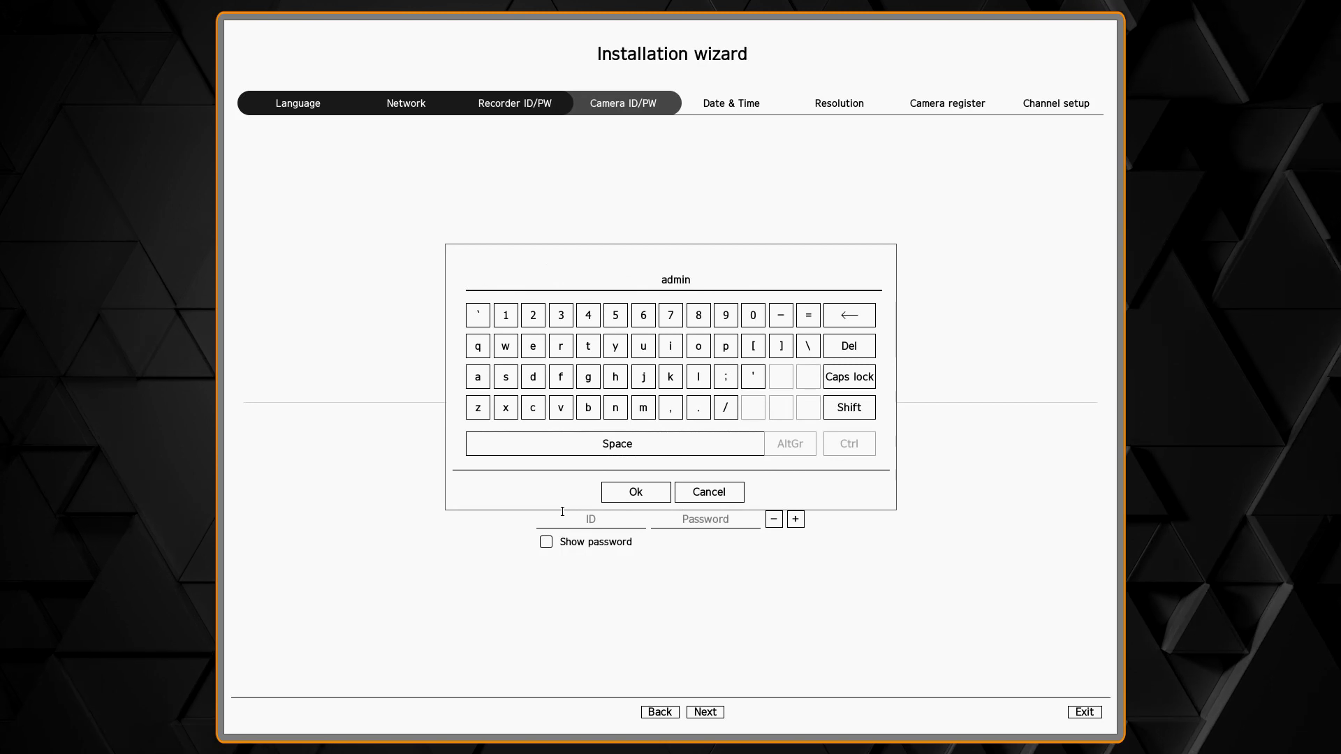
{"action": "left_click", "coordinate": [606, 491]}
{"action": "left_click", "coordinate": [672, 520]}
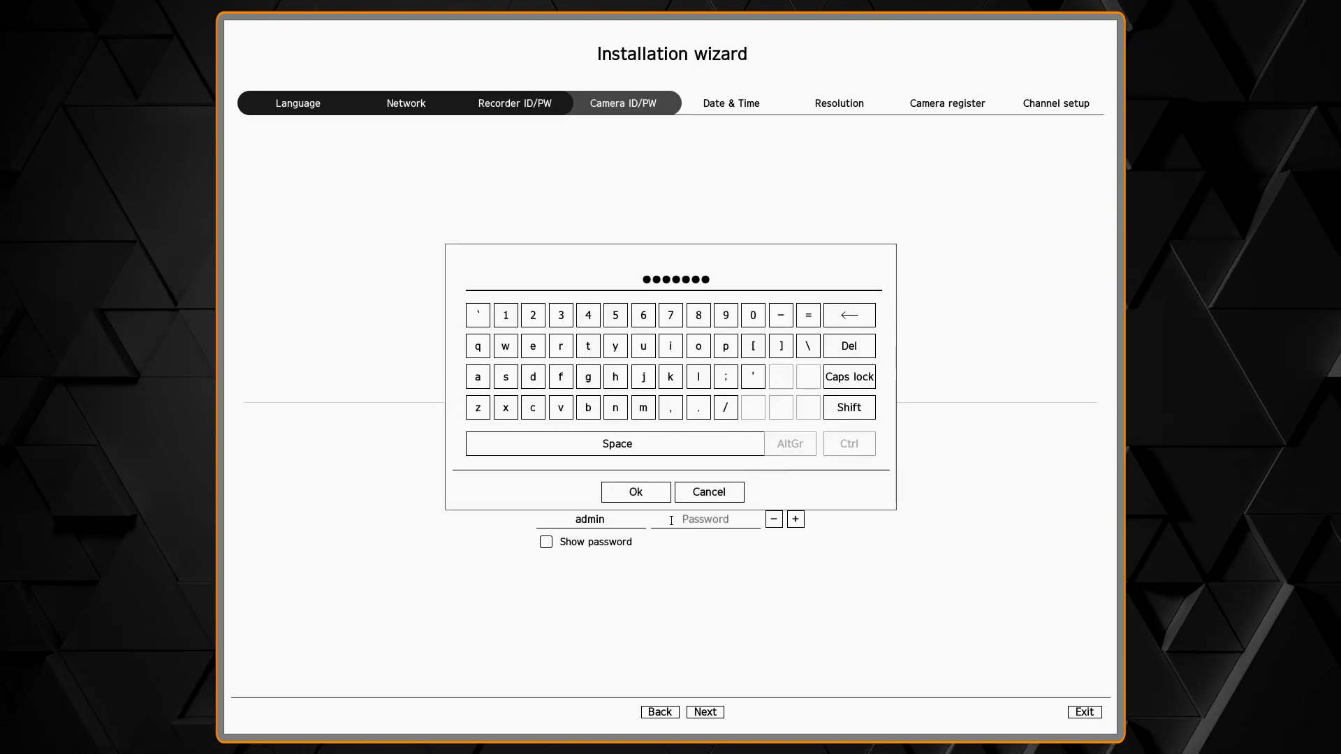
{"action": "left_click", "coordinate": [636, 492]}
- Add a third camera login with ID admin and its password
{"action": "left_click", "coordinate": [796, 518]}
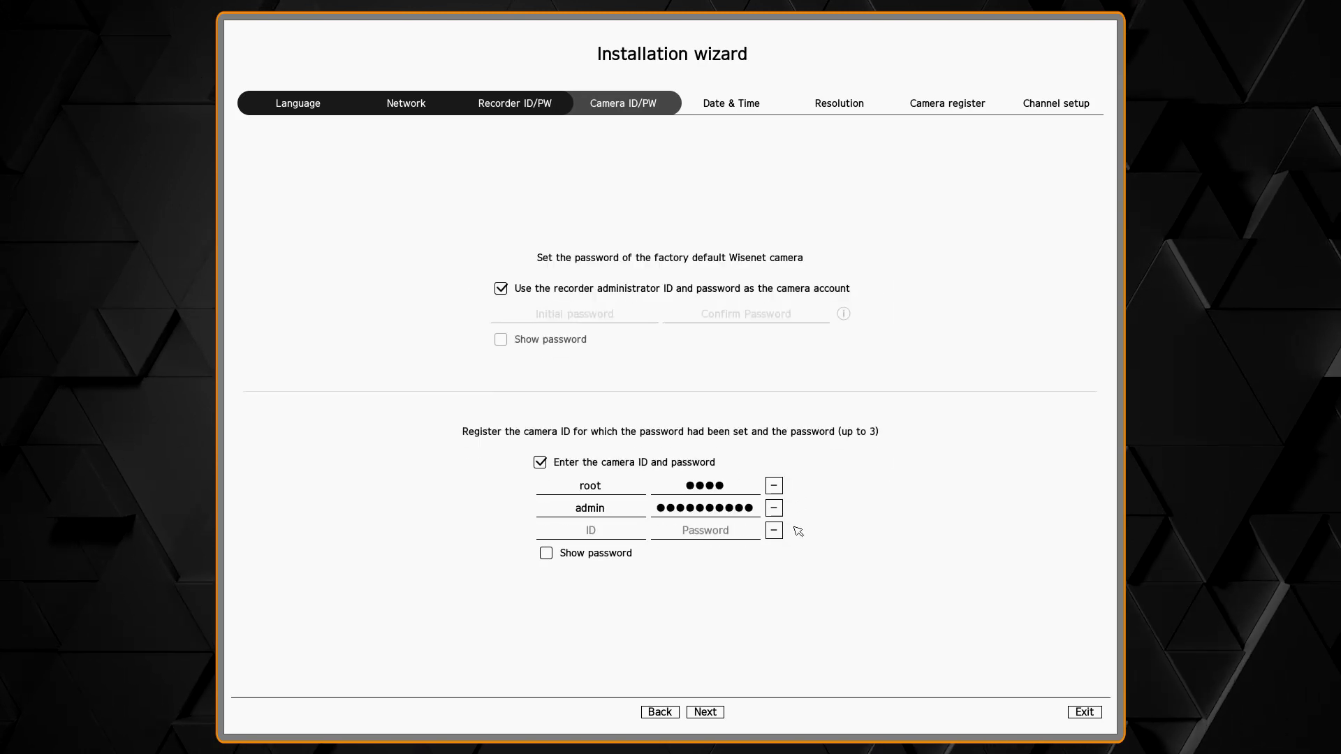
{"action": "left_click", "coordinate": [590, 530]}
{"action": "type", "text": "admin"}
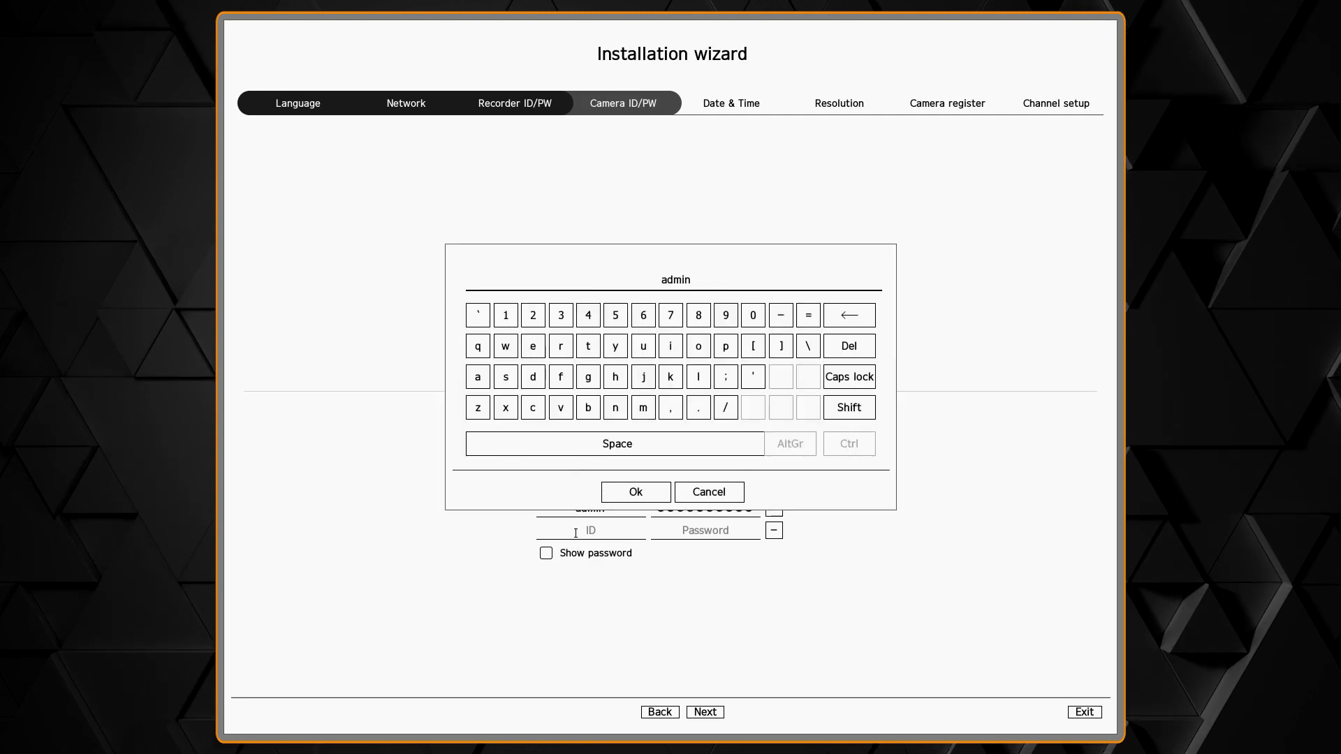
{"action": "left_click", "coordinate": [617, 491]}
{"action": "left_click", "coordinate": [686, 525]}
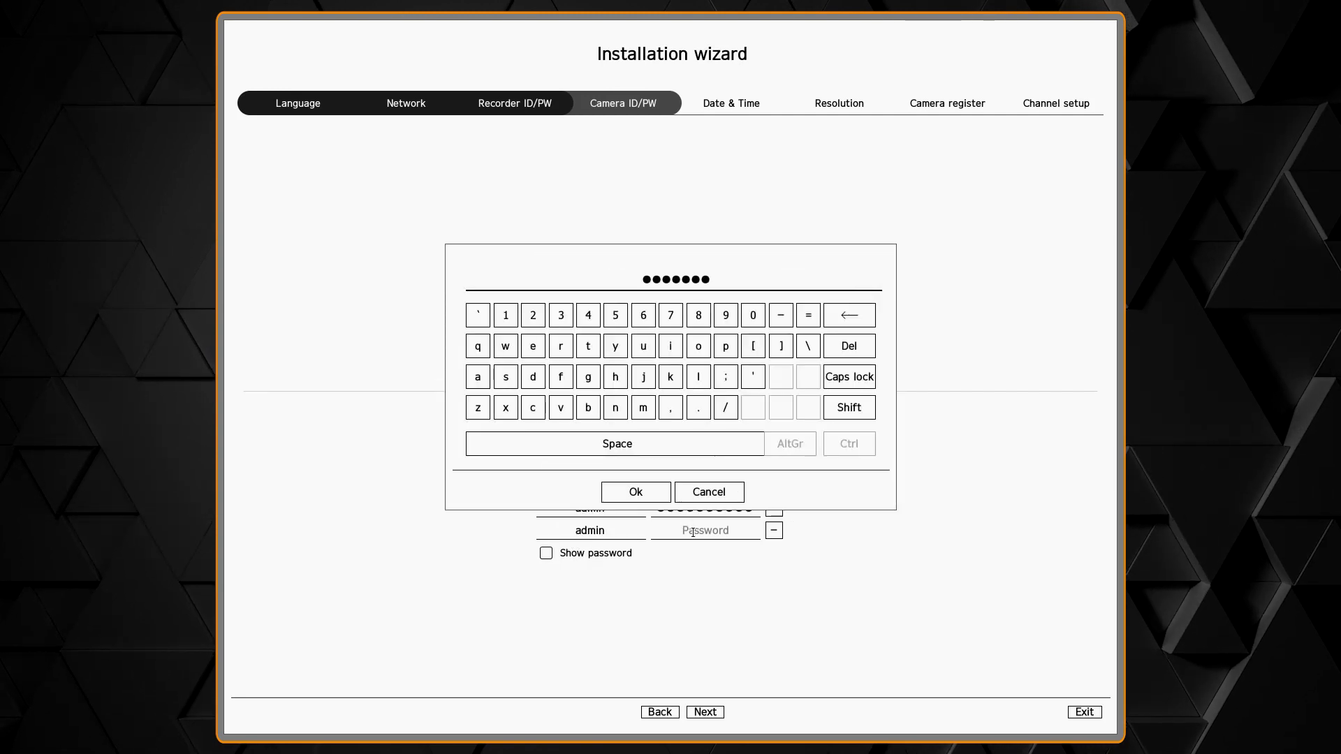
{"action": "left_click", "coordinate": [635, 492]}
- Set the date format to MM-DD-YYYY and the time format to 12 hours
{"action": "left_click", "coordinate": [699, 713]}
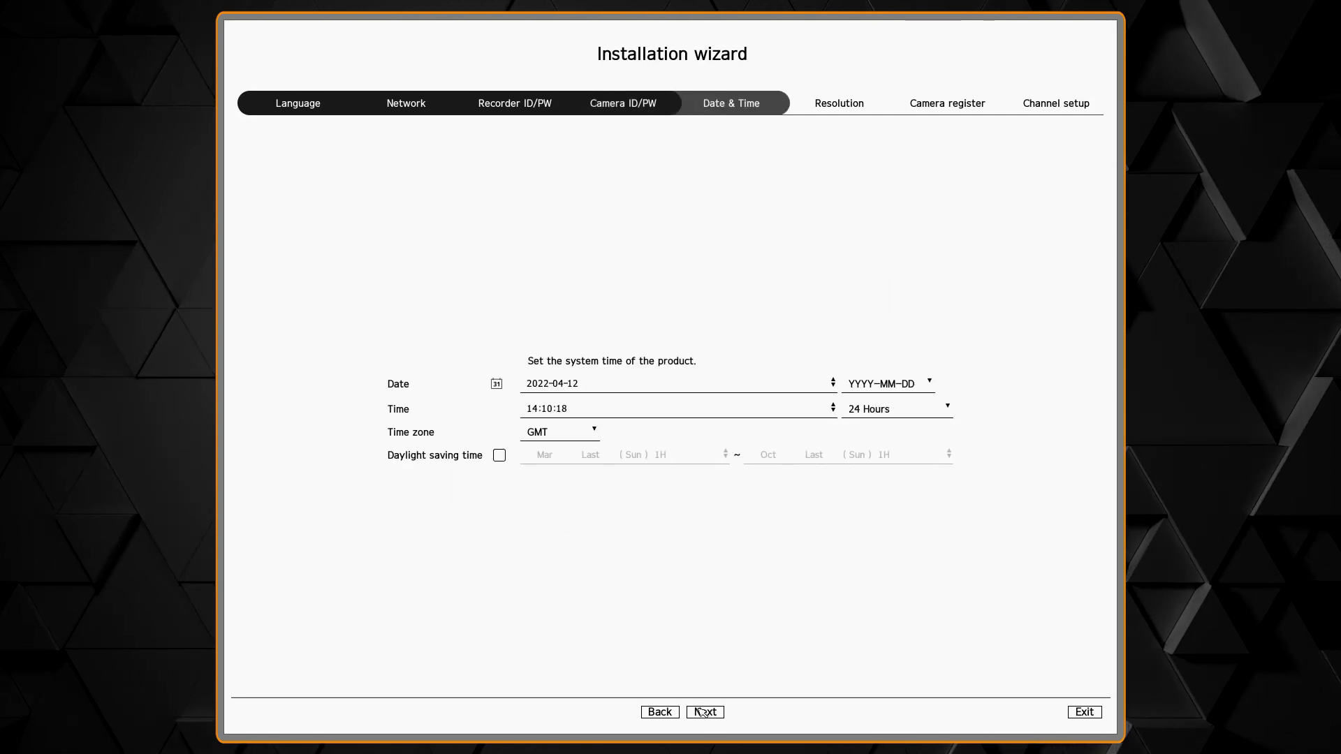
{"action": "left_click", "coordinate": [887, 383]}
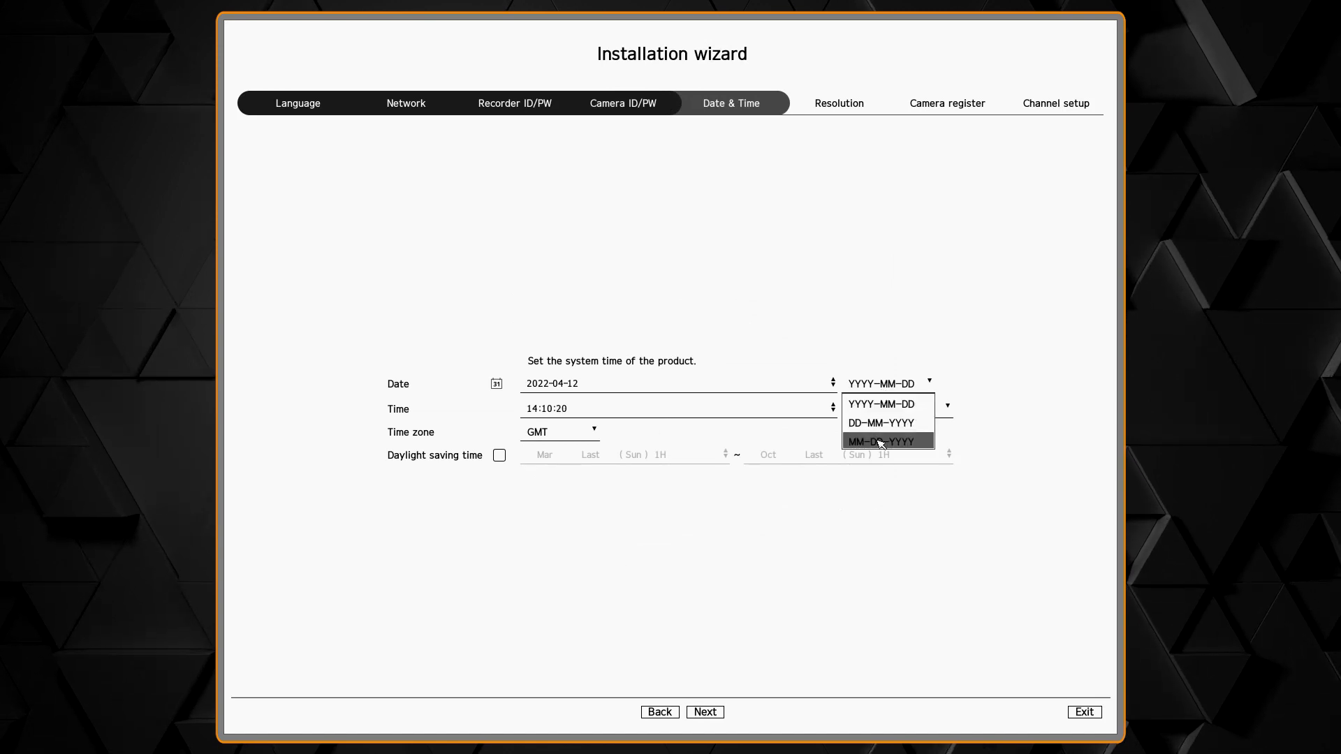
{"action": "left_click", "coordinate": [880, 443]}
{"action": "left_click", "coordinate": [884, 414]}
{"action": "left_click", "coordinate": [891, 449]}
- Choose the GMT-05:00 time zone with daylight saving time on, and continue to camera registration
{"action": "left_click", "coordinate": [553, 435]}
{"action": "scroll", "coordinate": [552, 454], "scroll_direction": "up", "scroll_amount": 3}
{"action": "scroll", "coordinate": [549, 467], "scroll_direction": "up", "scroll_amount": 3}
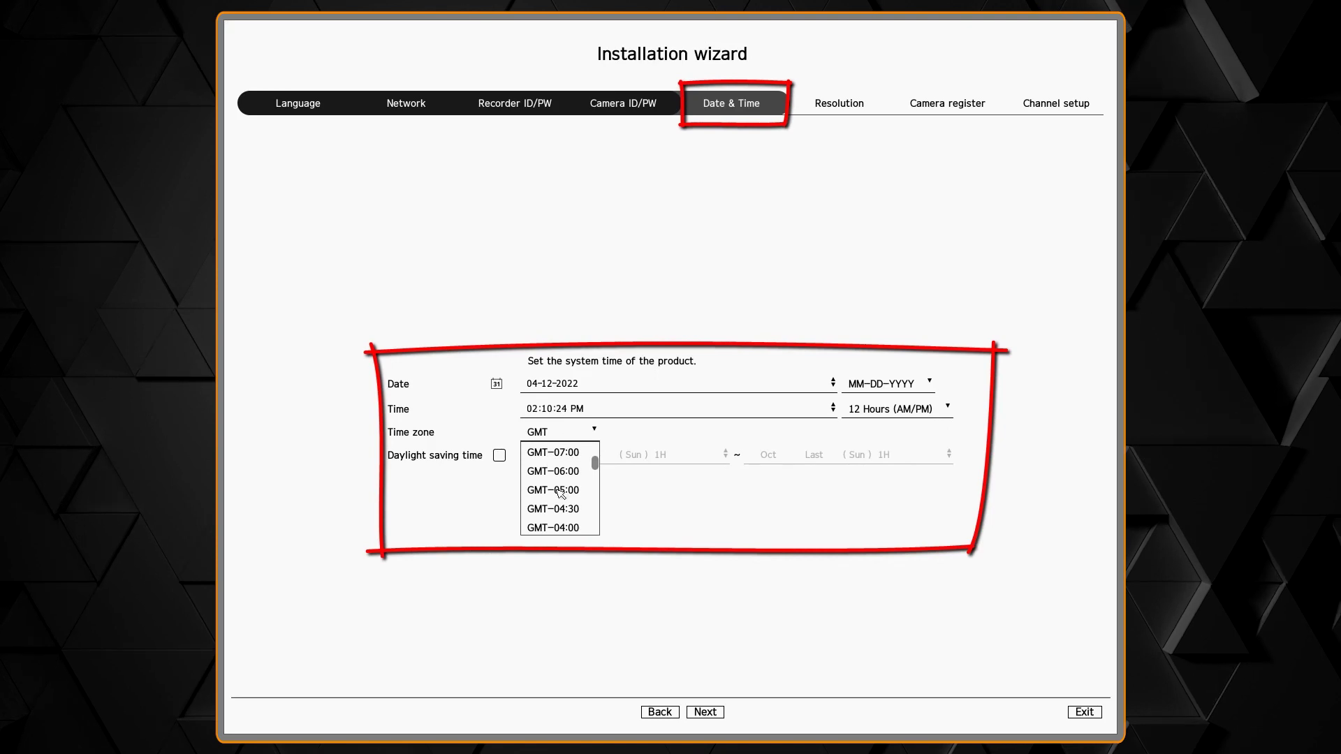
{"action": "left_click", "coordinate": [559, 491]}
{"action": "left_click", "coordinate": [499, 455]}
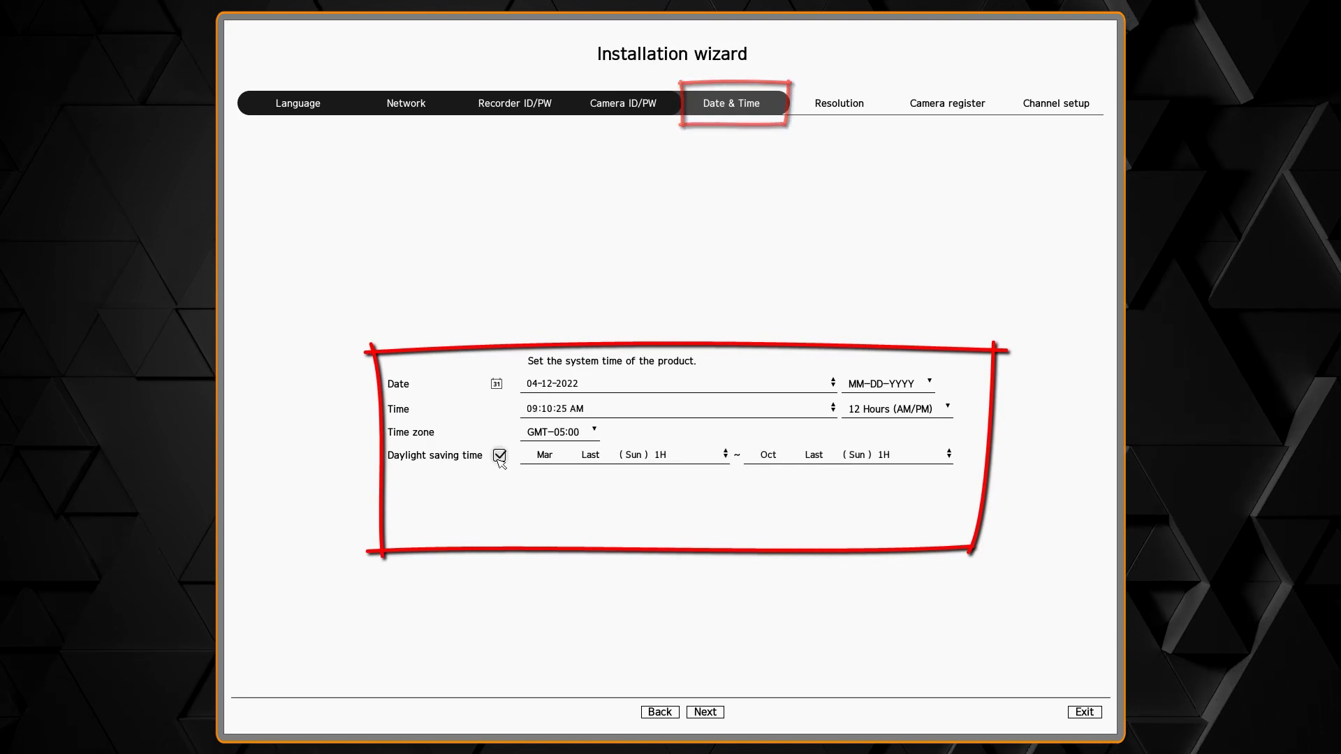
{"action": "left_click", "coordinate": [718, 711]}
{"action": "left_click", "coordinate": [715, 712]}
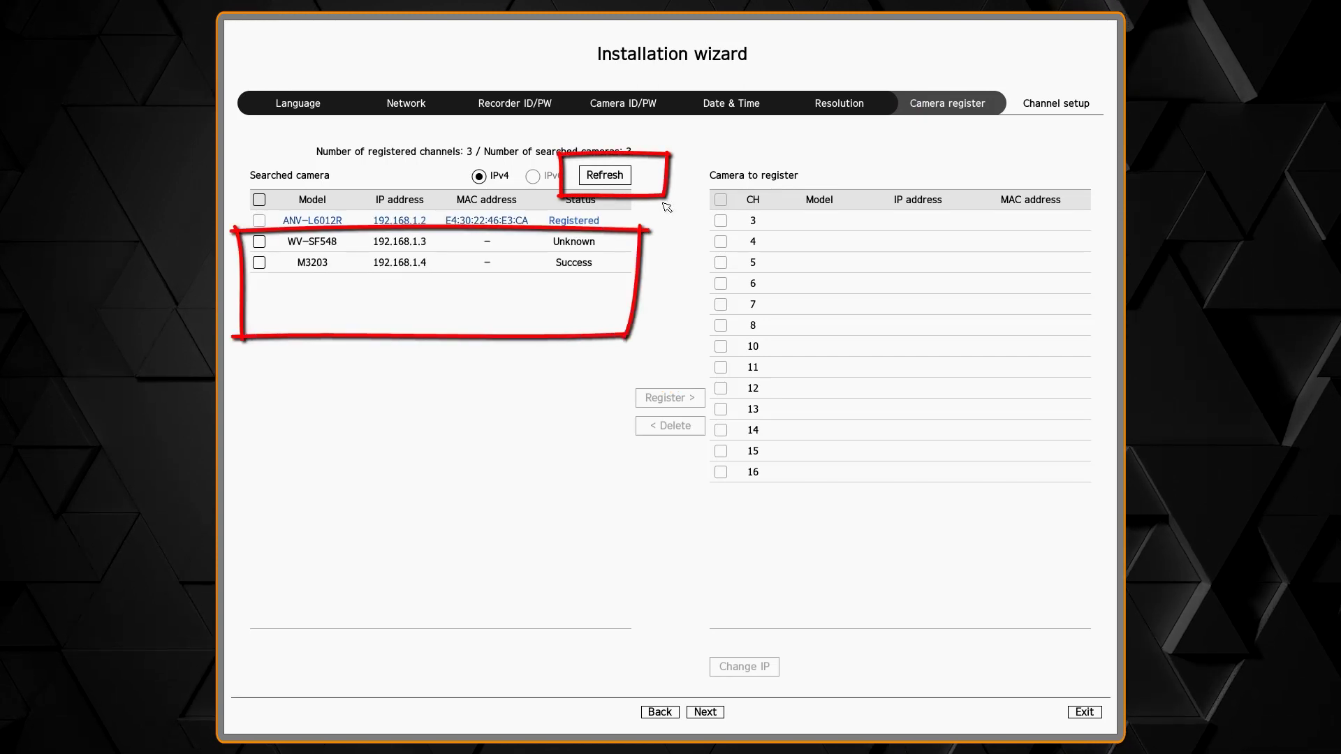
- Refresh the camera search twice on the Camera register step
{"action": "left_click", "coordinate": [628, 176]}
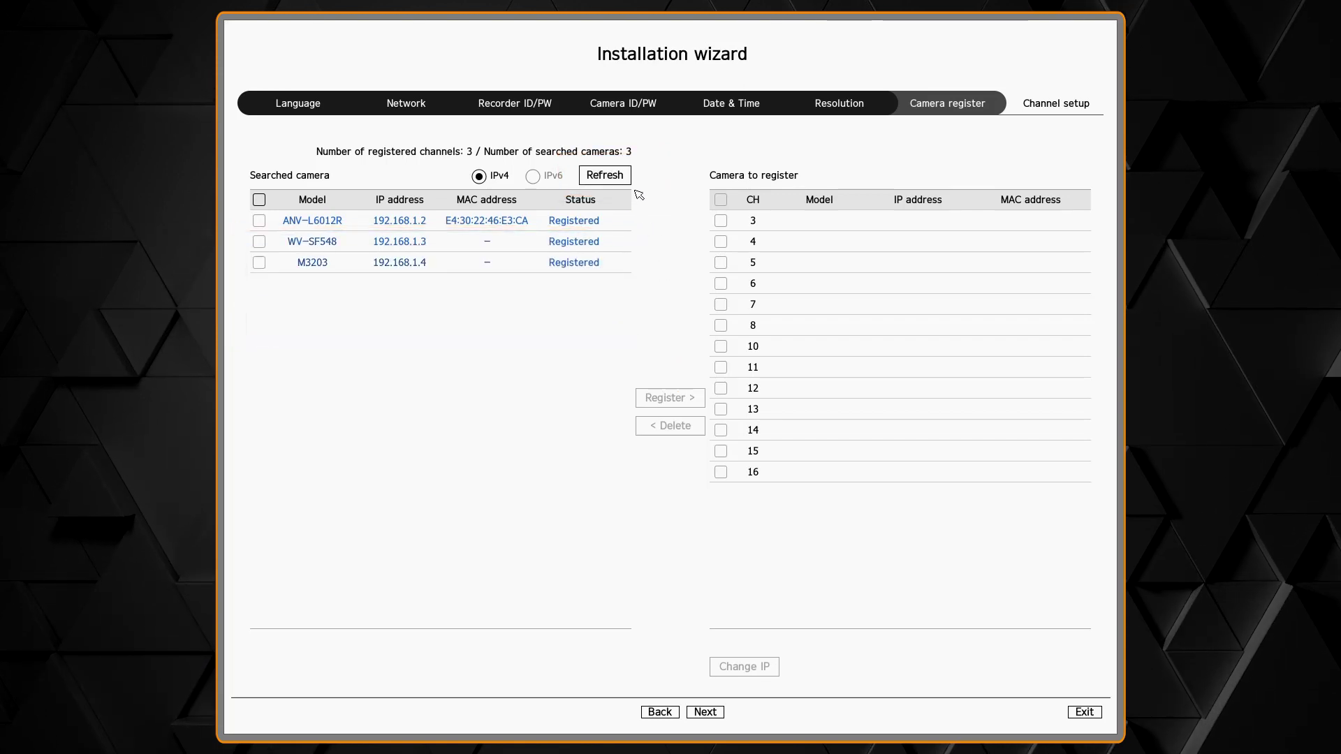
{"action": "left_click", "coordinate": [616, 176]}
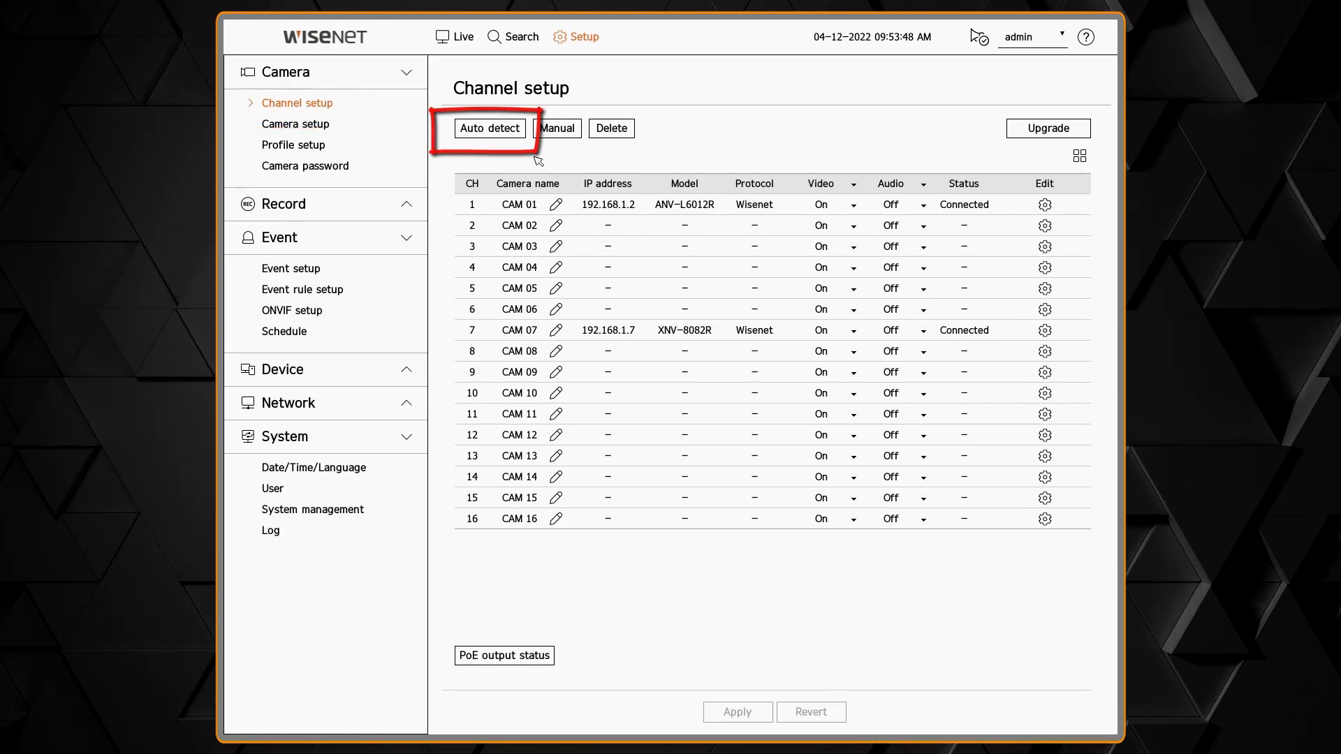
- Start an auto-detect search for cameras on the network
{"action": "left_click", "coordinate": [520, 131]}
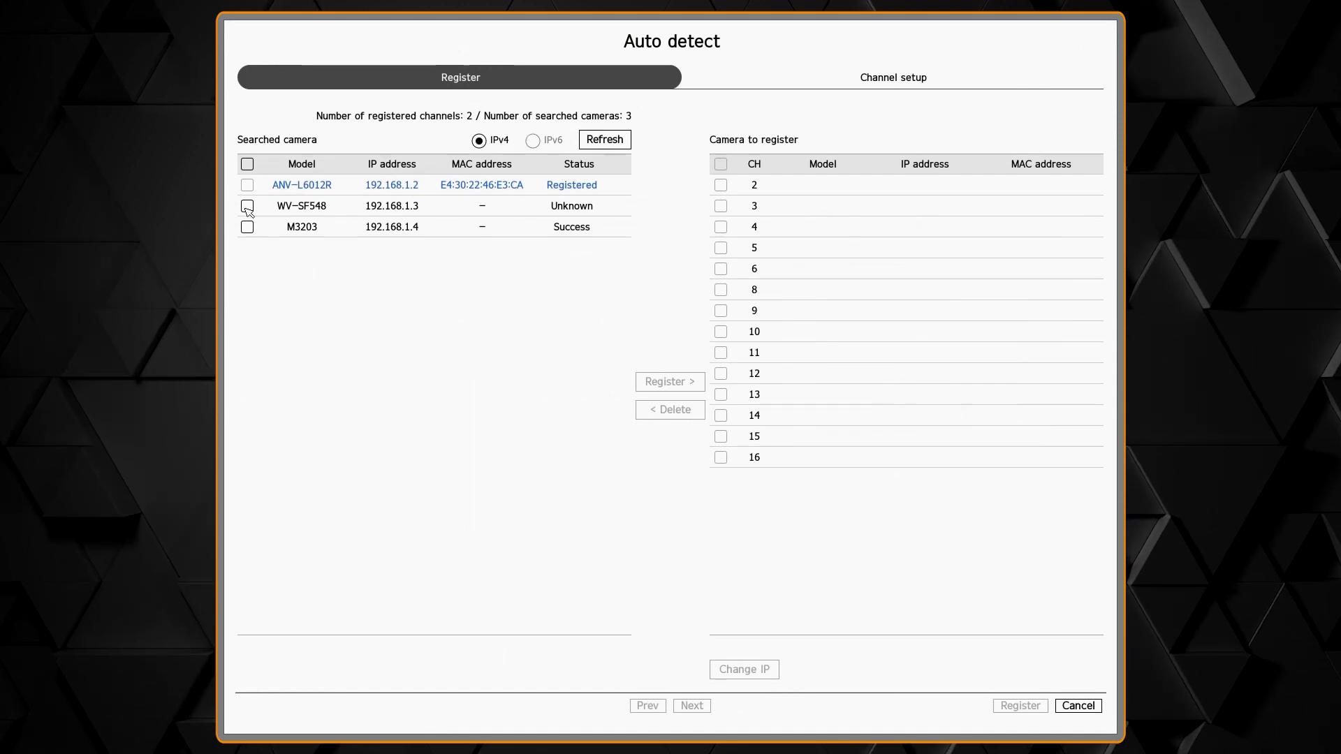
{"action": "left_click", "coordinate": [643, 380]}
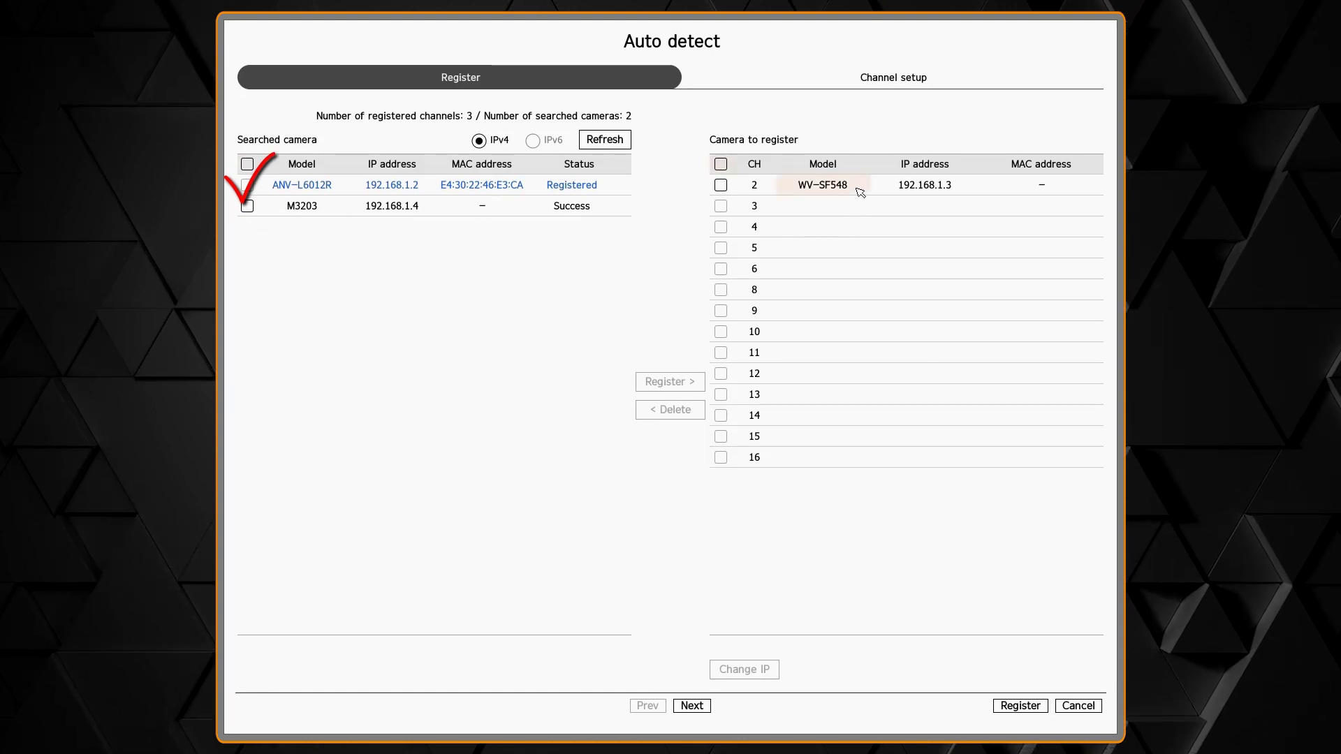
{"action": "left_click", "coordinate": [250, 205]}
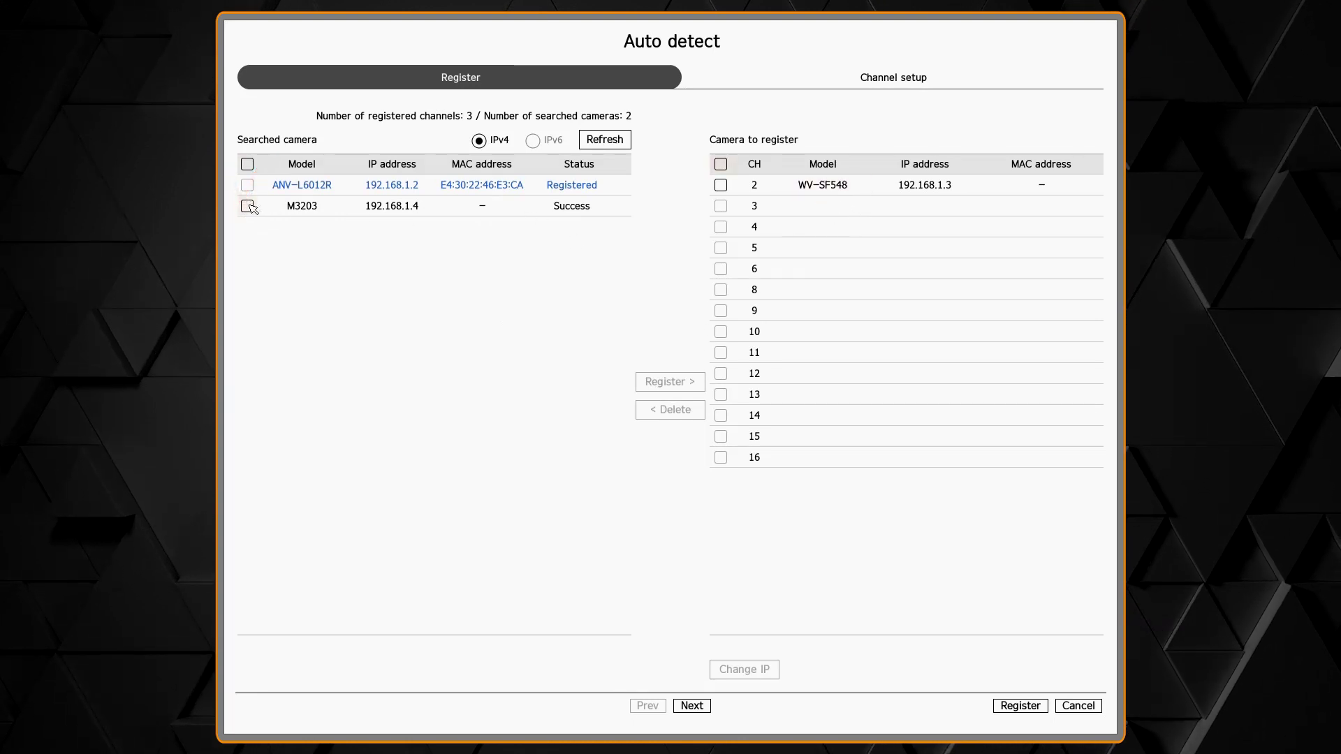
{"action": "left_click", "coordinate": [644, 382]}
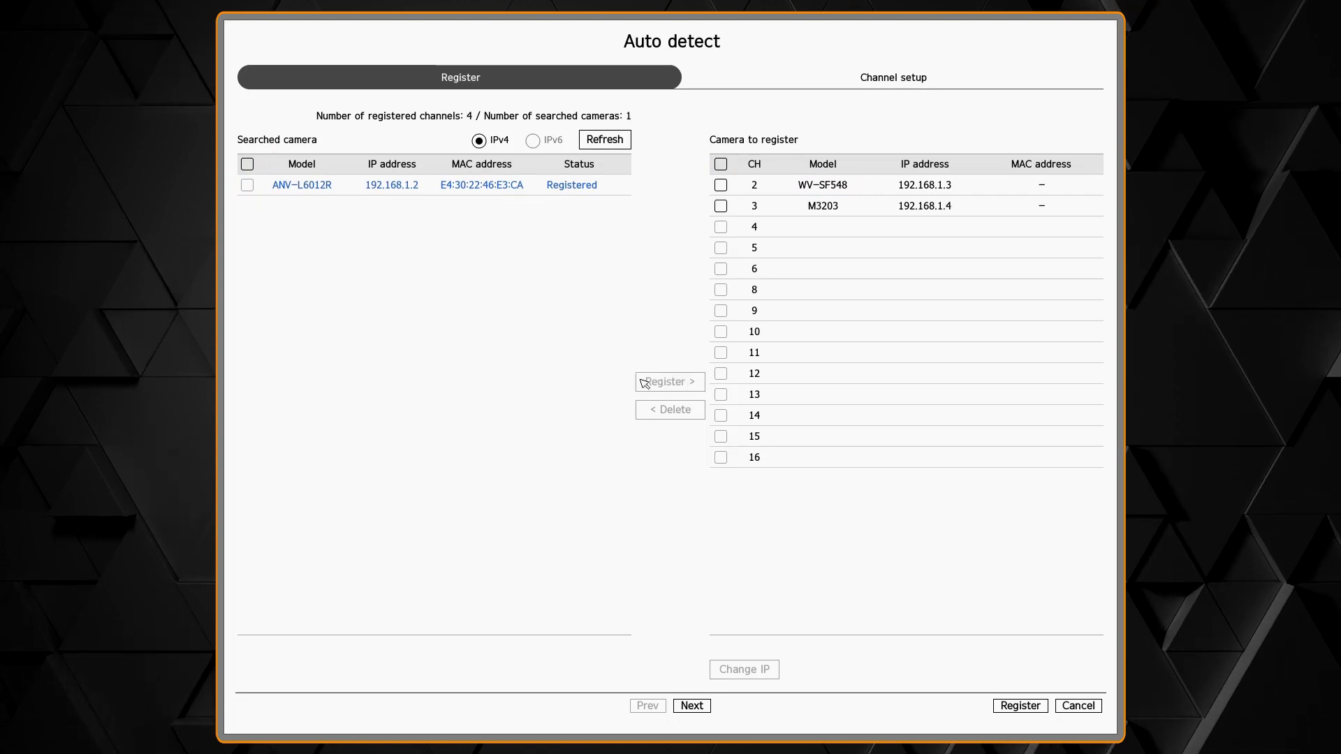
{"action": "left_click", "coordinate": [704, 706]}
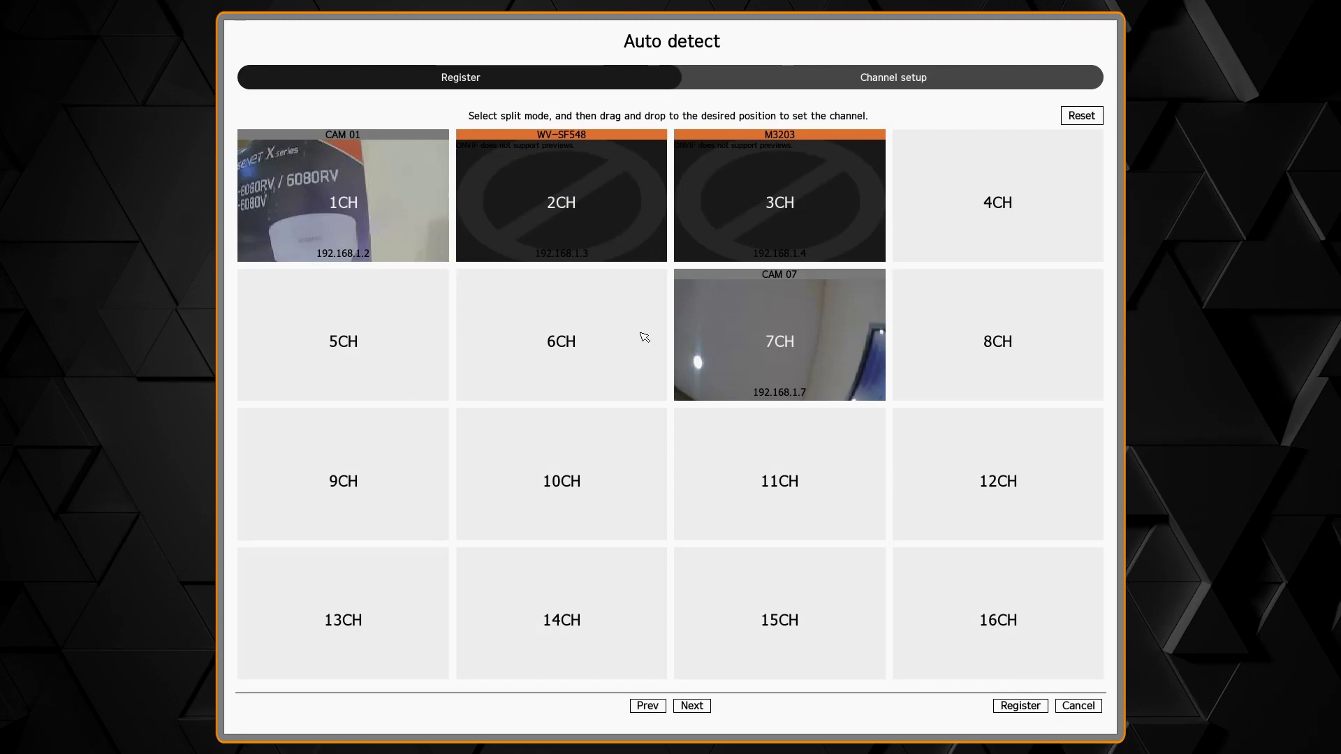
{"action": "left_click", "coordinate": [1078, 705]}
{"action": "left_click", "coordinate": [609, 440]}
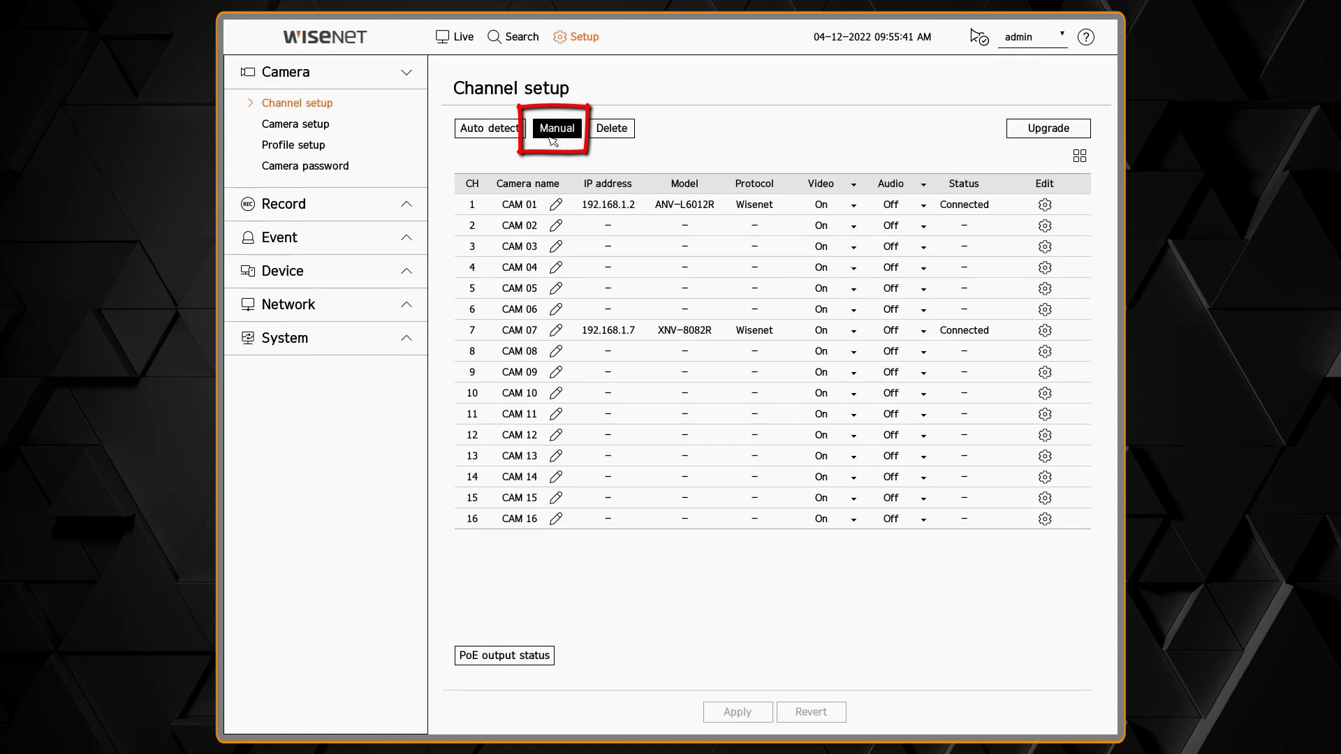
{"action": "left_click", "coordinate": [553, 140]}
- Set the manual camera entry to ONVIF at IP 192.168.1.3 with its password
{"action": "left_click", "coordinate": [659, 231]}
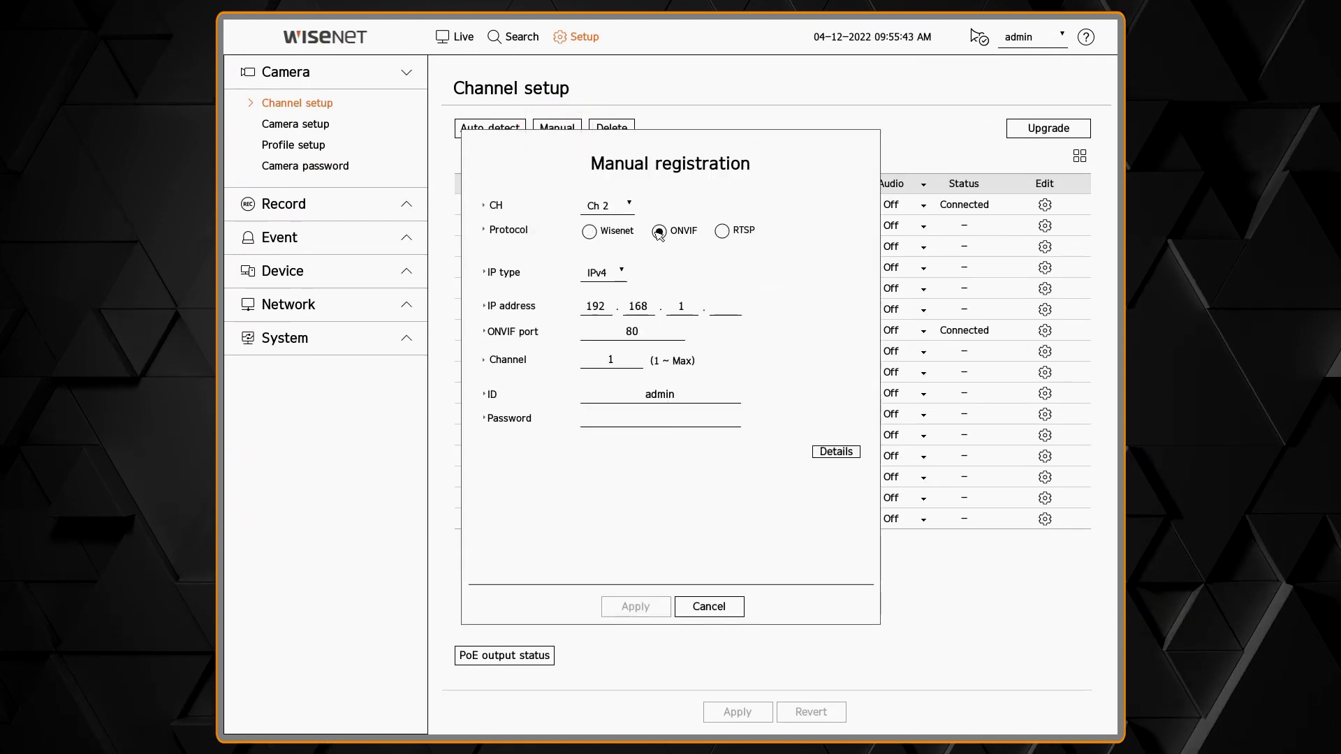
{"action": "left_click", "coordinate": [726, 309]}
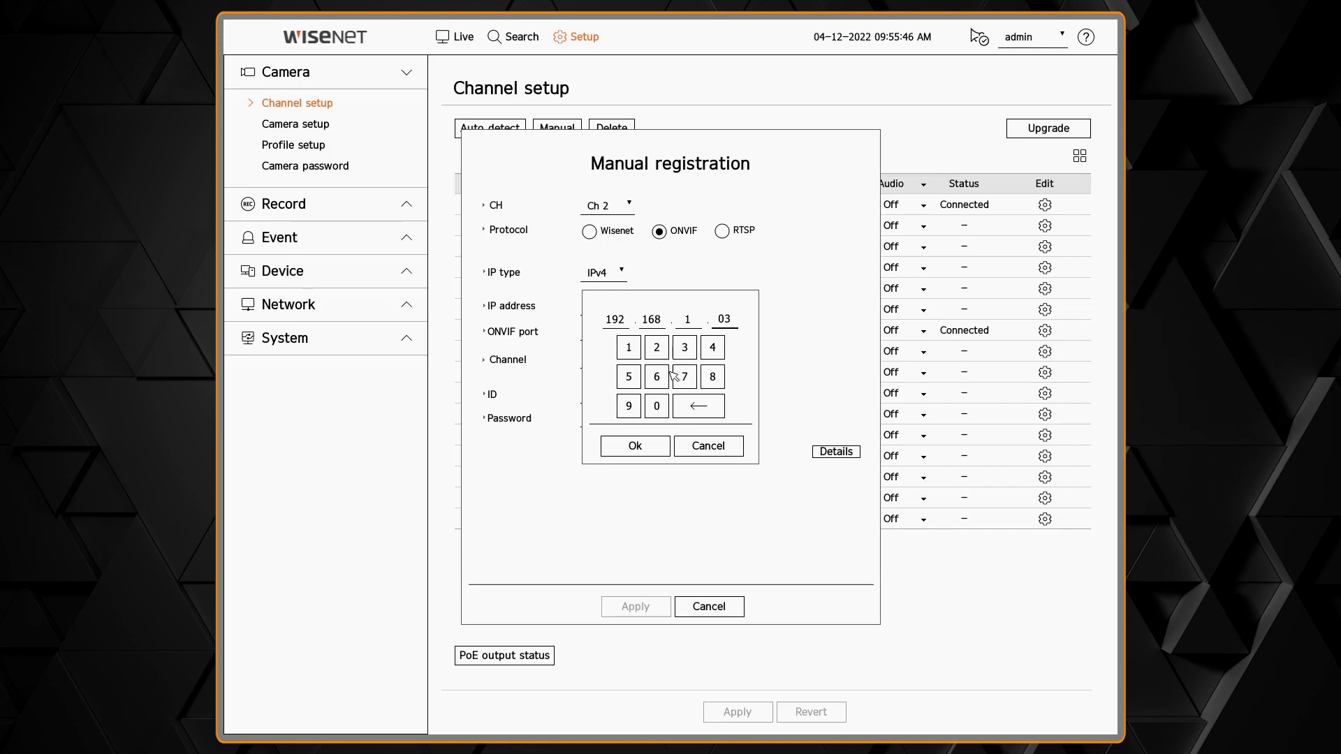
{"action": "left_click", "coordinate": [637, 446]}
{"action": "type", "text": "3"}
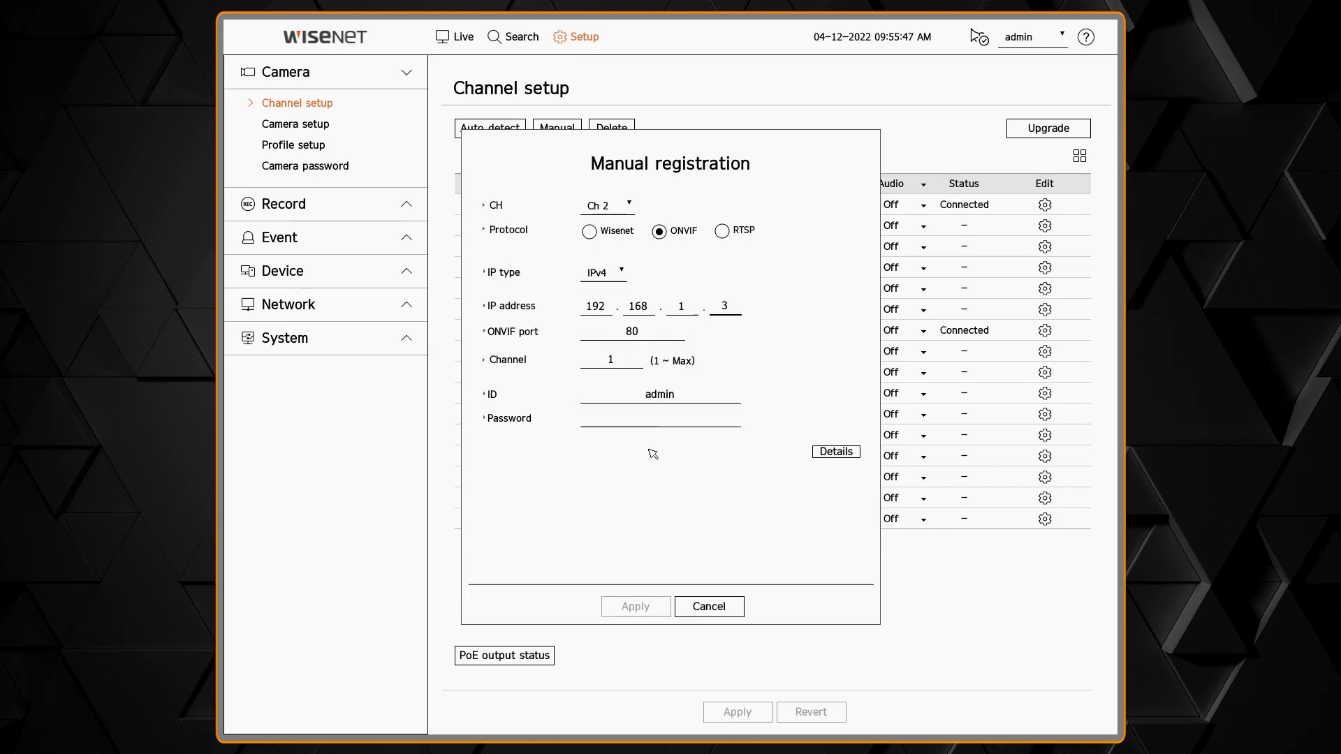
{"action": "left_click", "coordinate": [642, 419]}
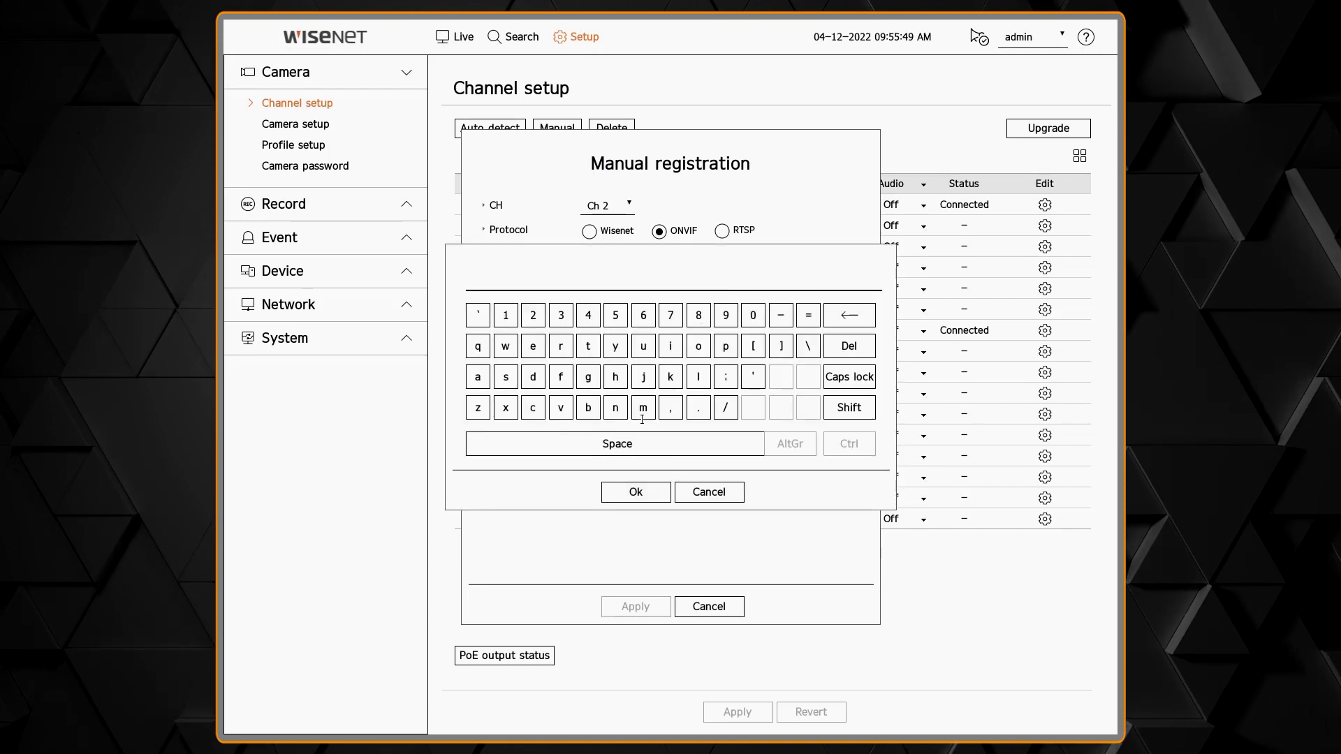
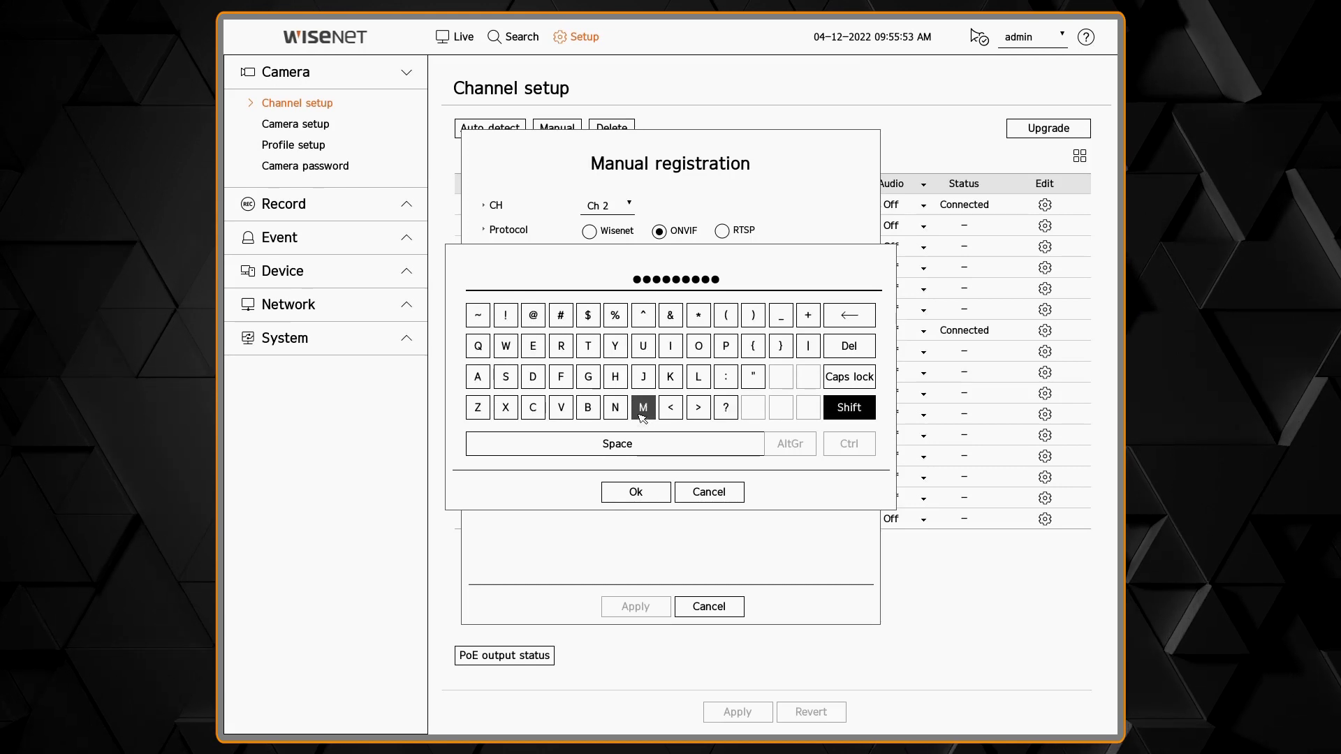
{"action": "left_click", "coordinate": [634, 488]}
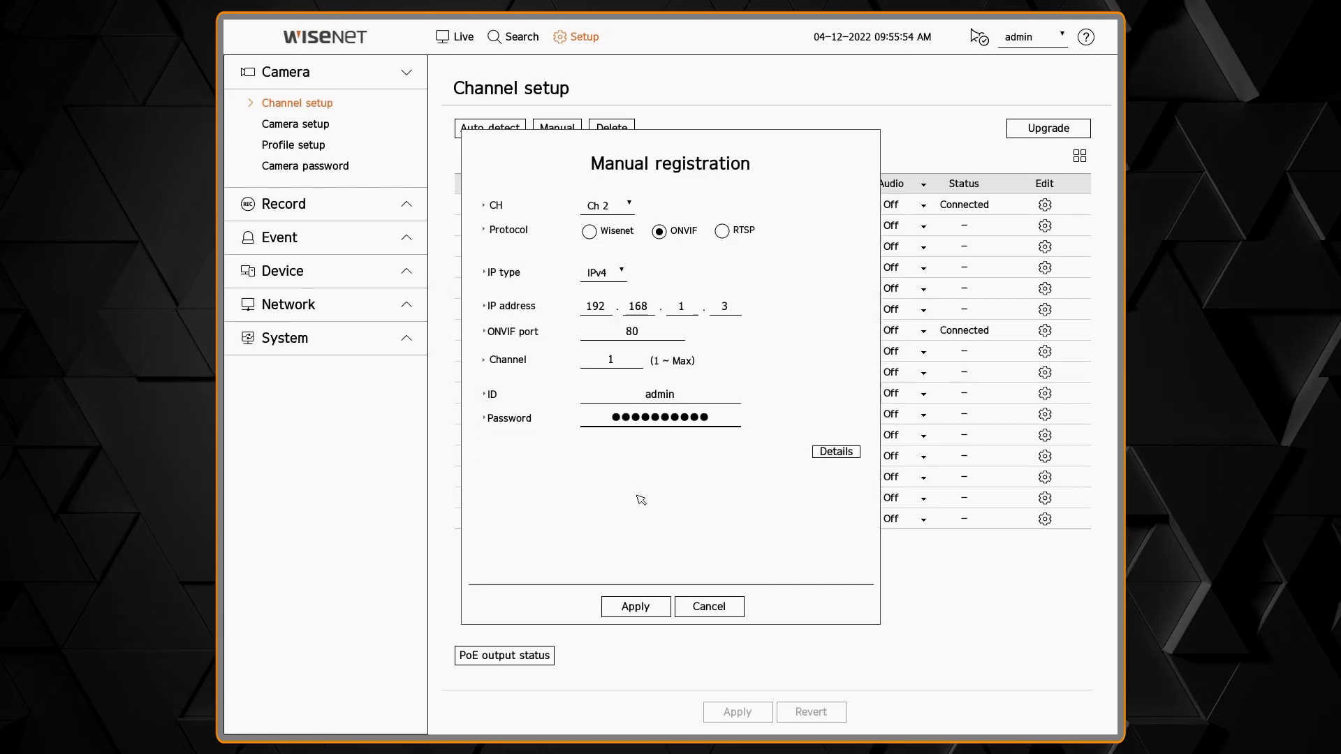
- Register the camera on channel 2, apply the channel settings, and go to Event > ONVIF setup
{"action": "left_click", "coordinate": [643, 606]}
{"action": "left_click", "coordinate": [660, 444]}
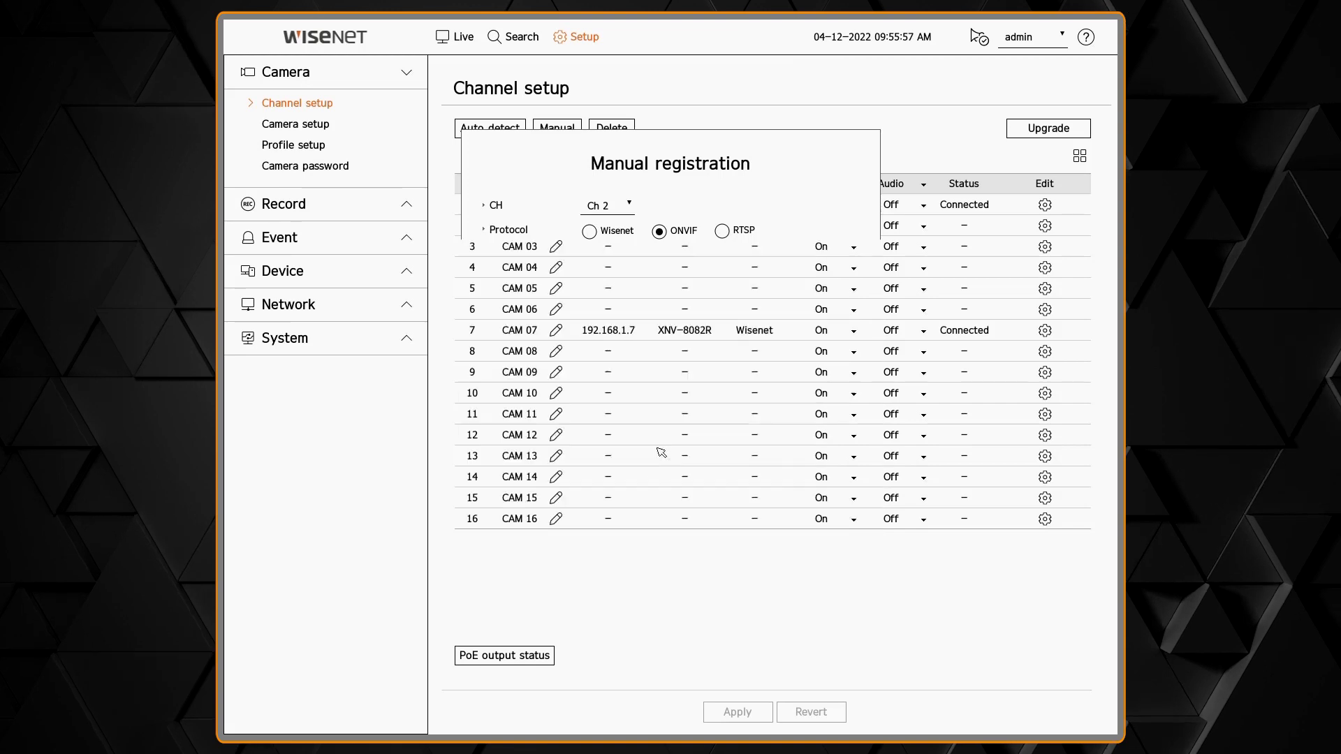
{"action": "left_click", "coordinate": [726, 710]}
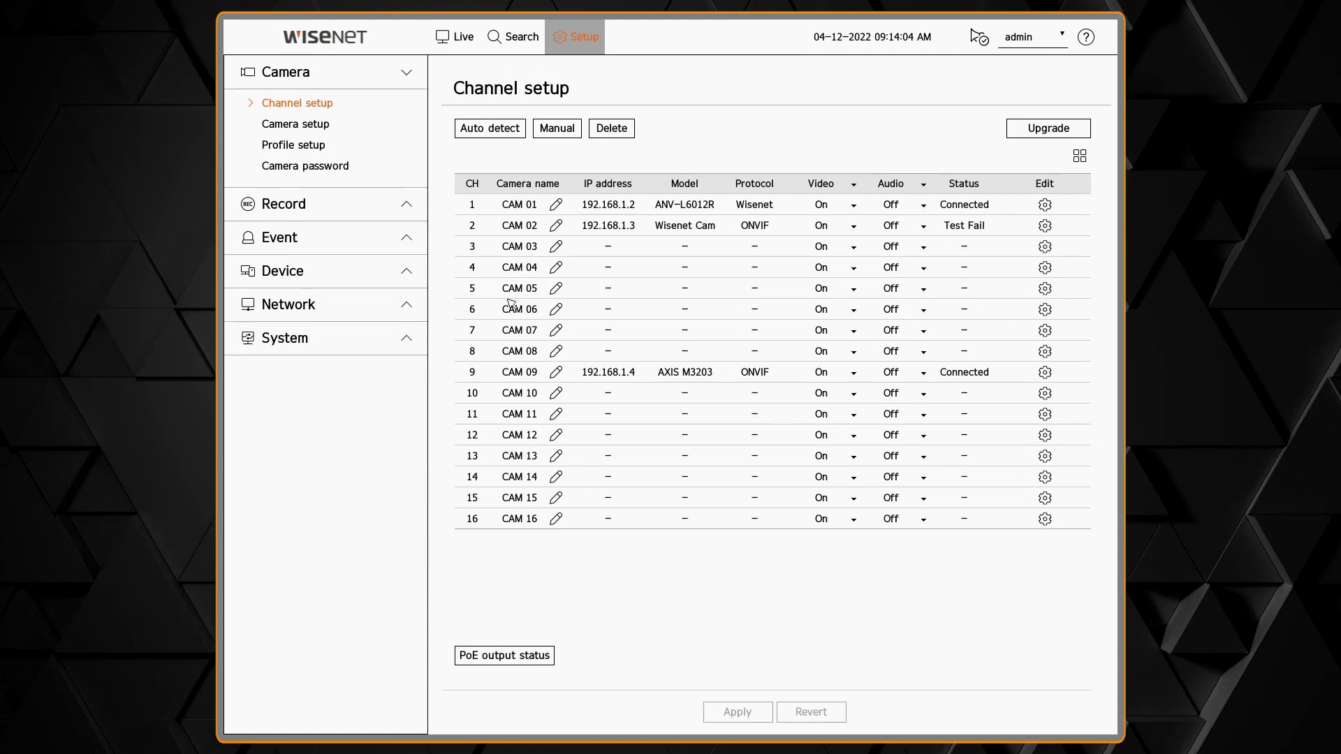
{"action": "left_click", "coordinate": [272, 238]}
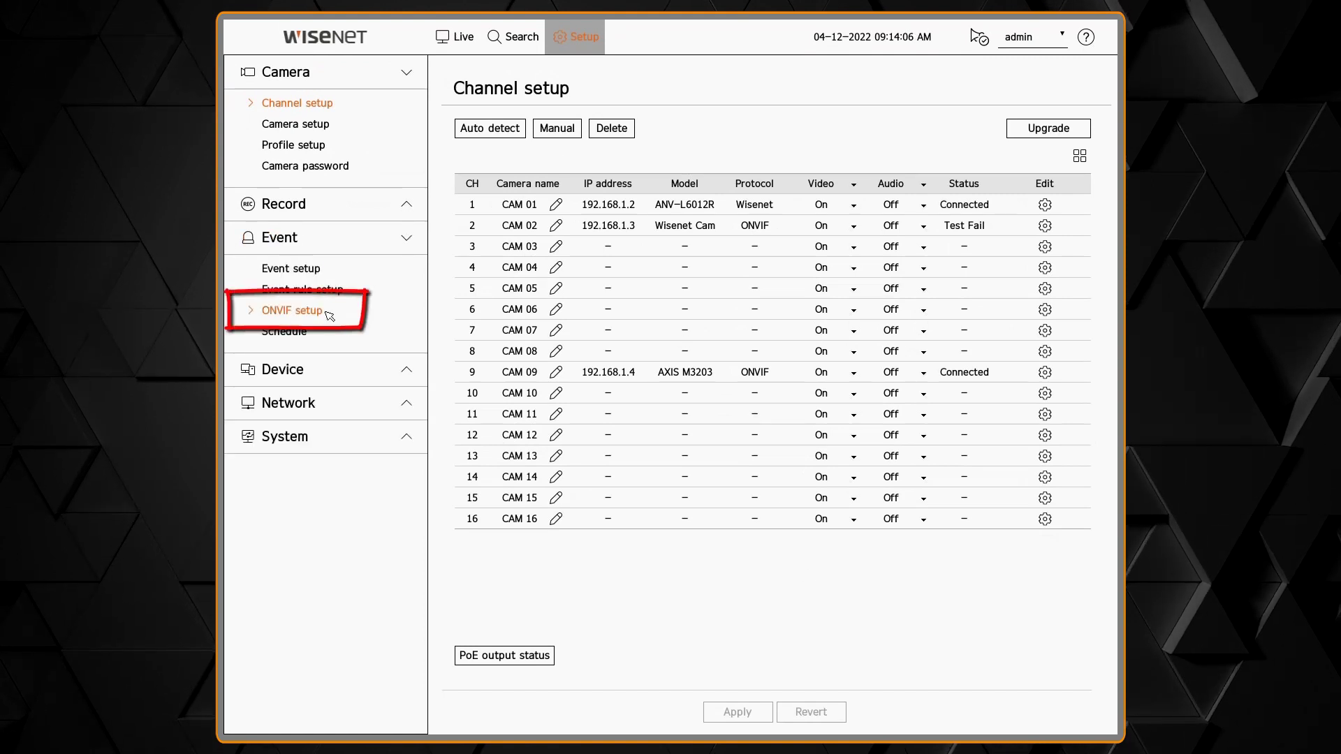
{"action": "left_click", "coordinate": [327, 313]}
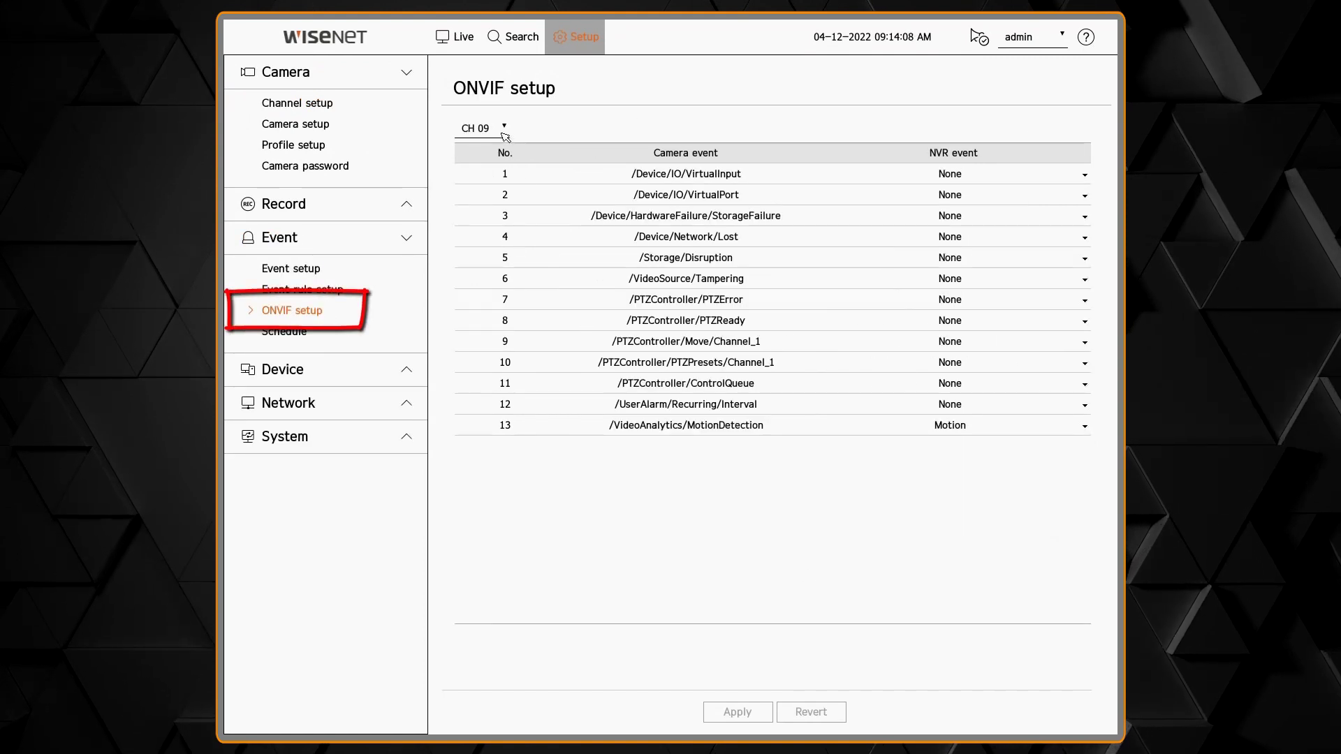
- Map the virtual input and virtual port events to the NVR Alarm event
{"action": "left_click", "coordinate": [949, 175]}
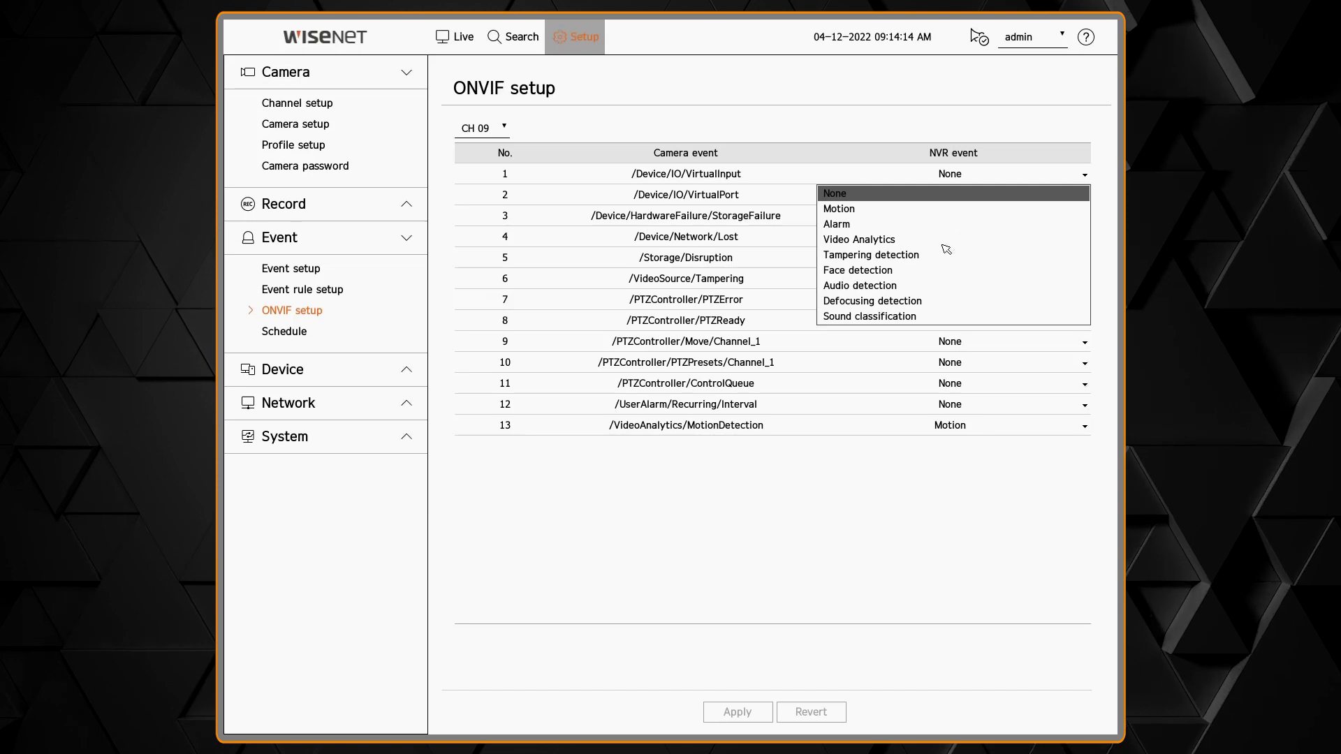
{"action": "left_click", "coordinate": [930, 225]}
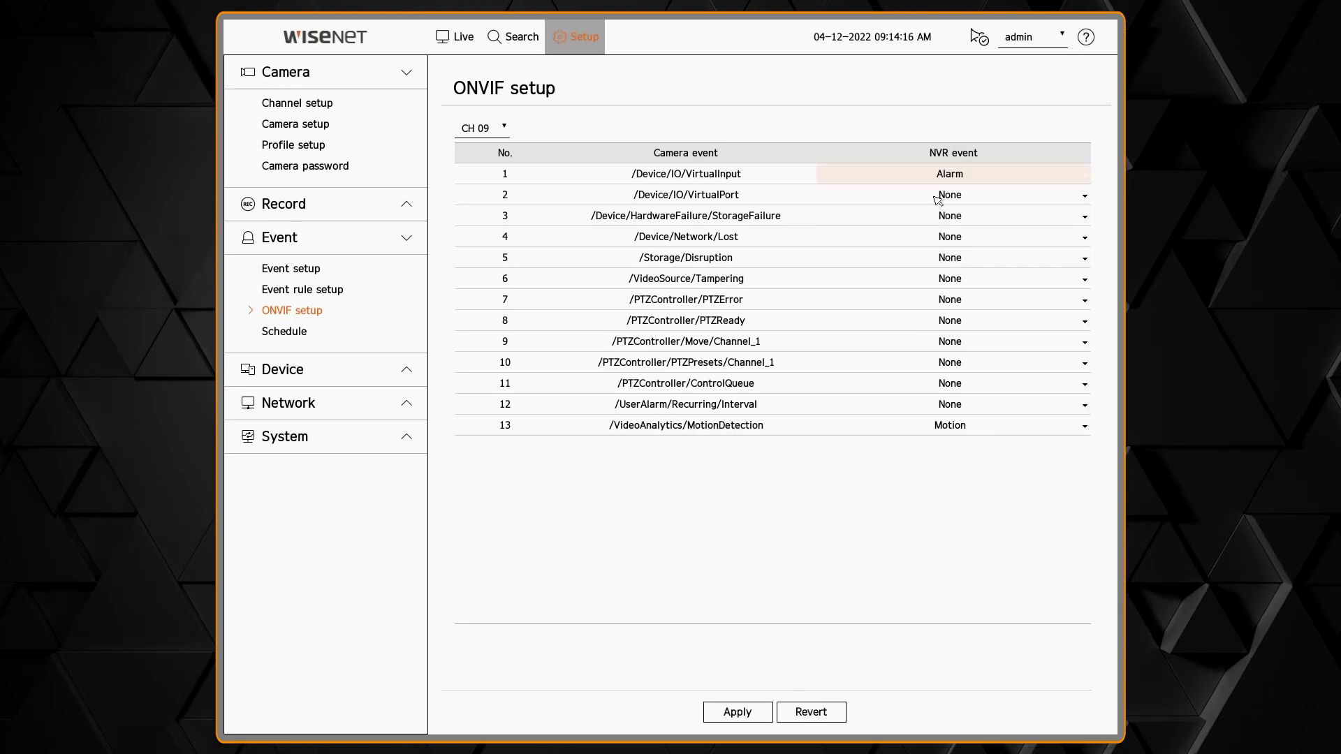
{"action": "left_click", "coordinate": [937, 199]}
{"action": "left_click", "coordinate": [946, 241]}
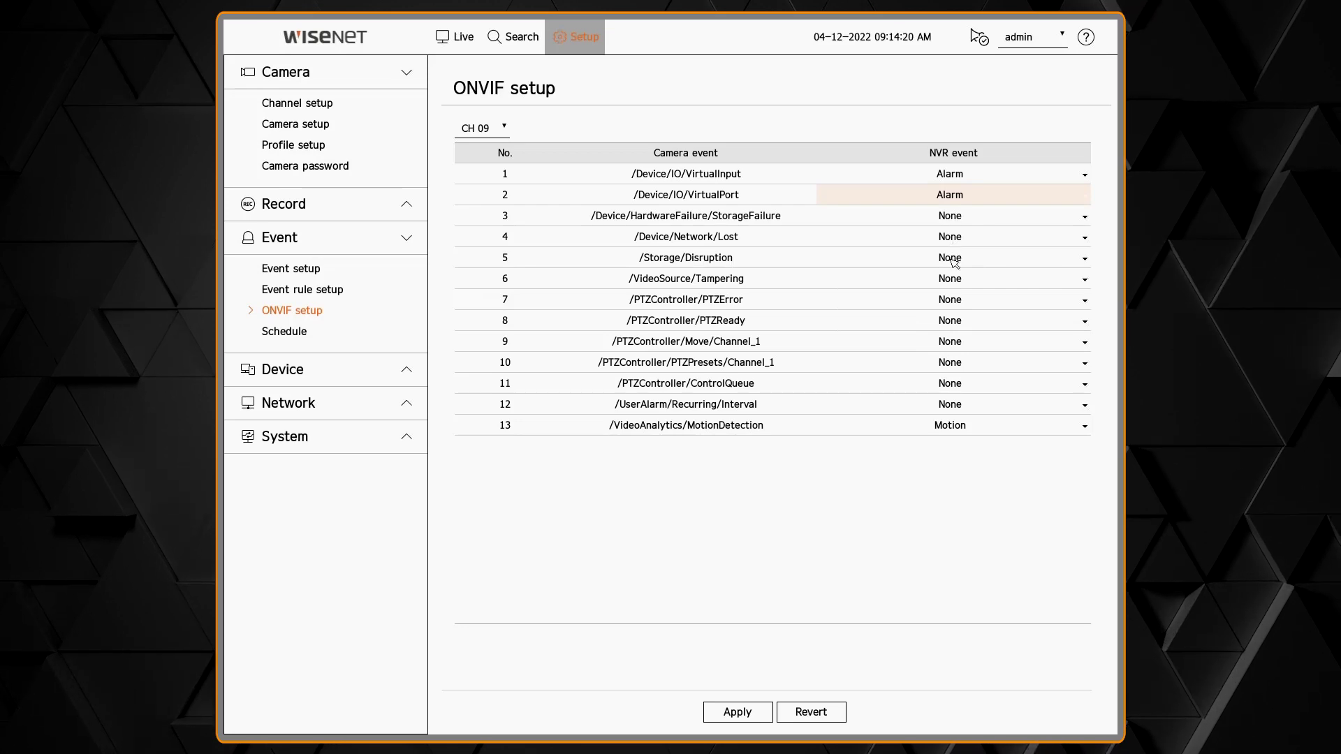
- Leave network lost unmapped, map tampering to Tampering detection, and keep motion as Motion
{"action": "left_click", "coordinate": [953, 238]}
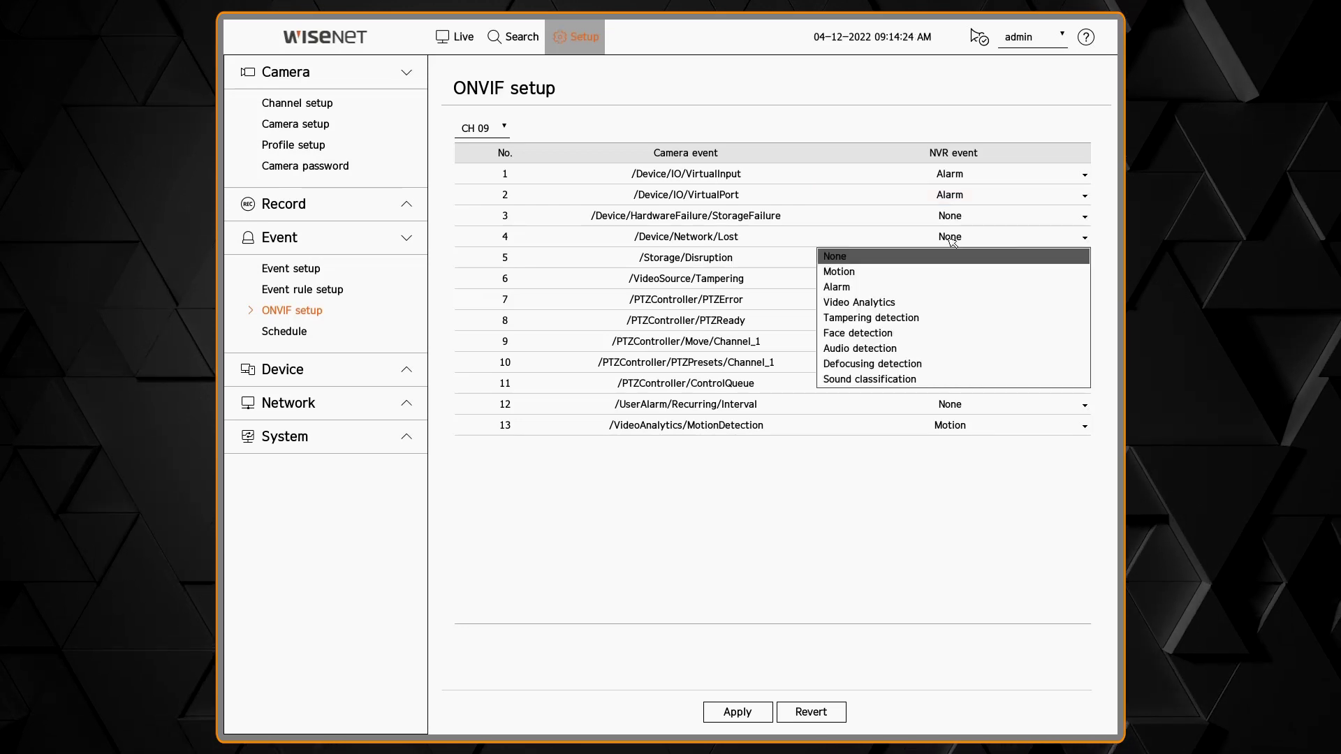
{"action": "left_click", "coordinate": [953, 257]}
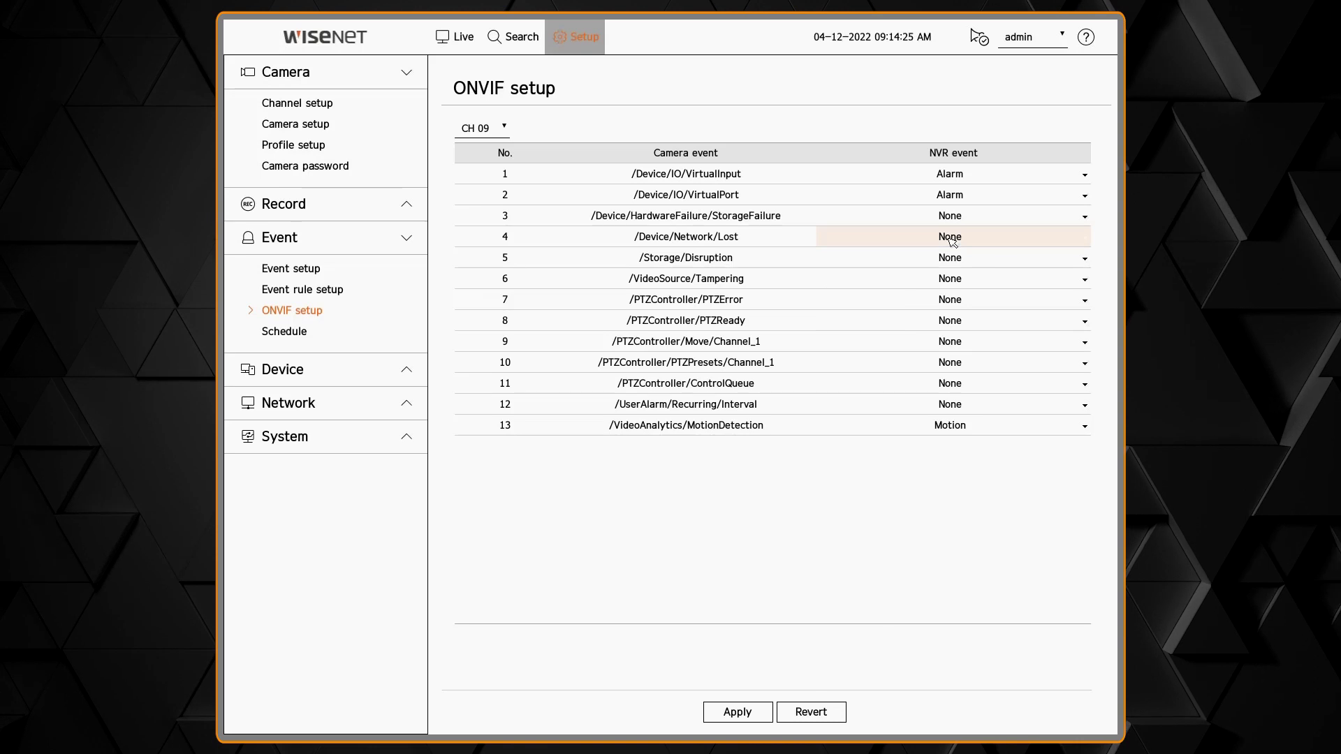
{"action": "left_click", "coordinate": [952, 284]}
{"action": "left_click", "coordinate": [946, 360]}
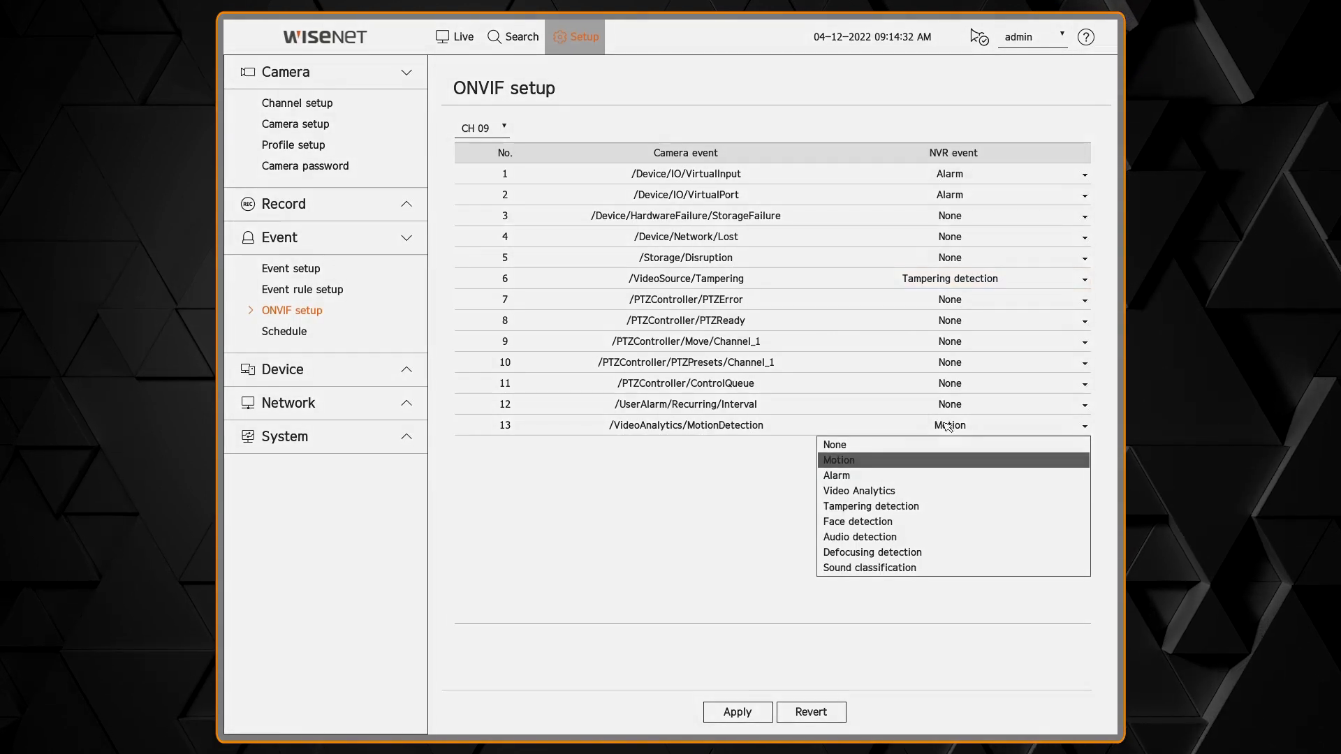
{"action": "left_click", "coordinate": [885, 461]}
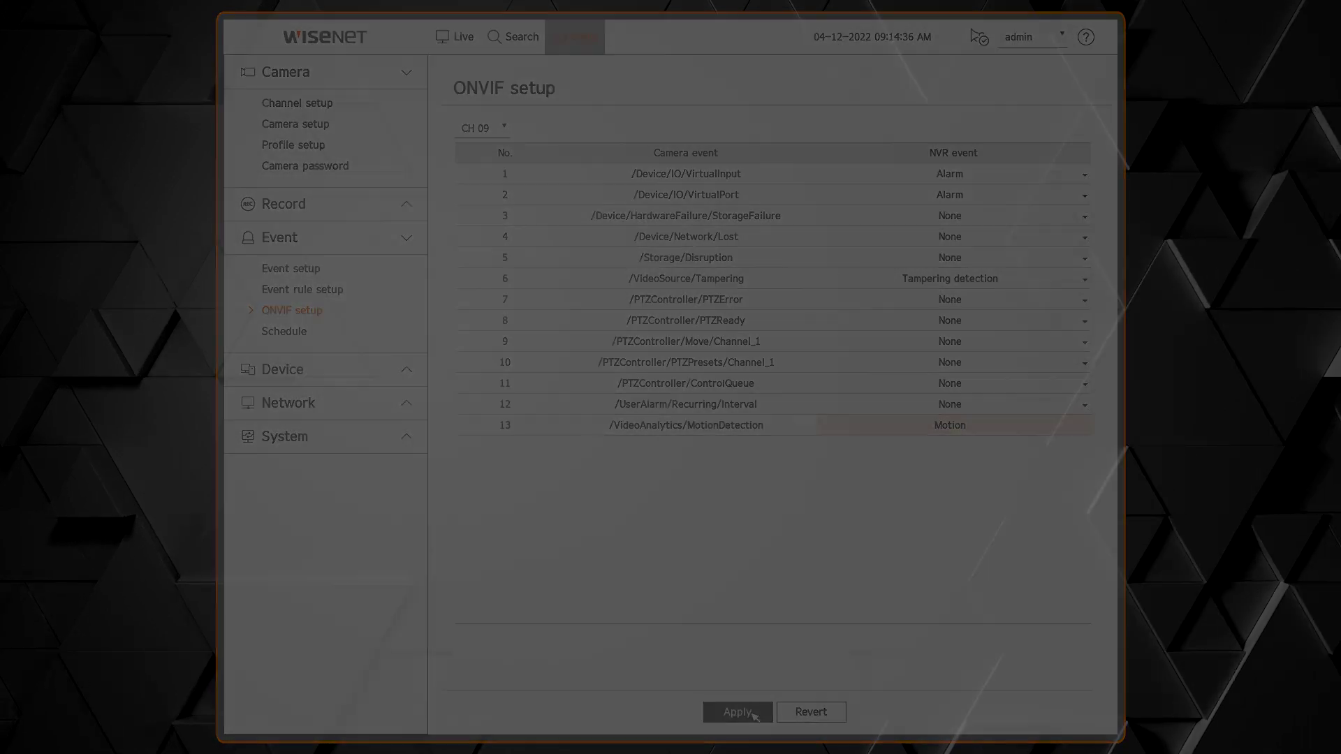